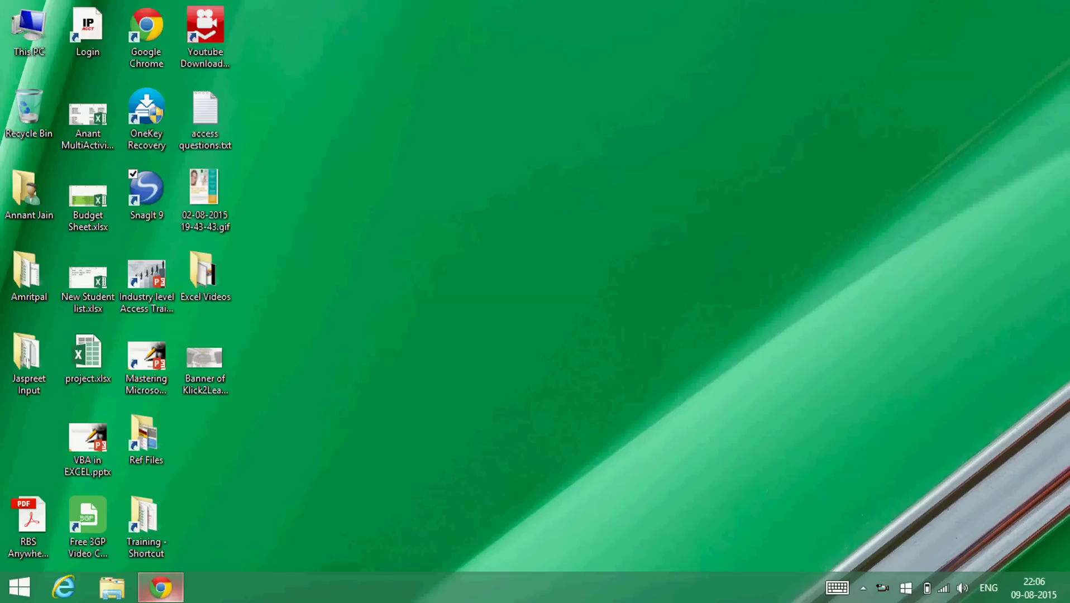
Start sharing the Excel tab video into the MS Excel expertise and training in Delhi group, then cancel.
left_click(161, 587)
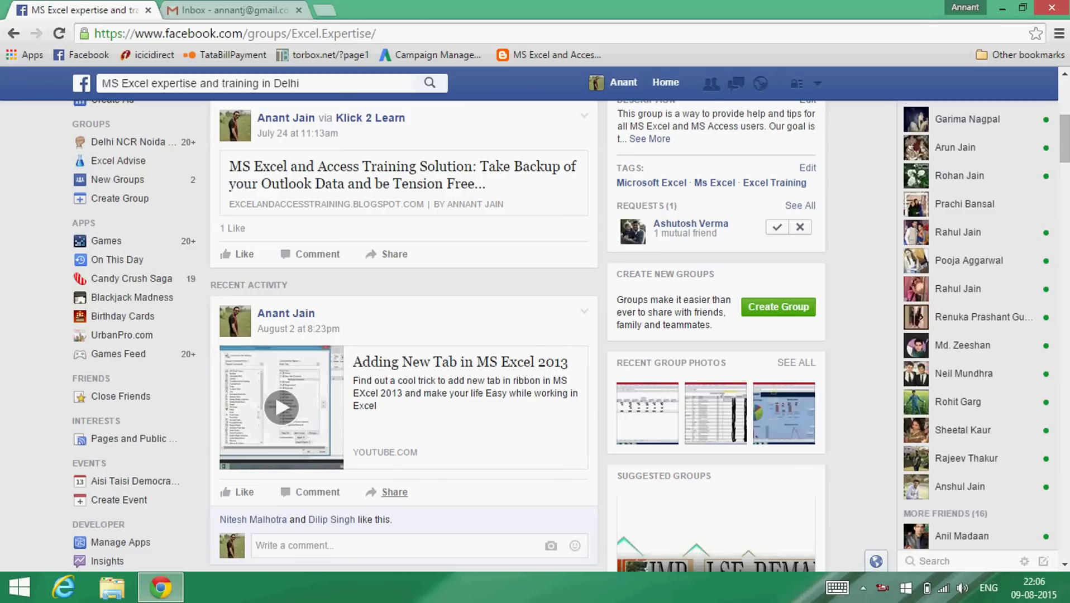
left_click(394, 492)
left_click(391, 452)
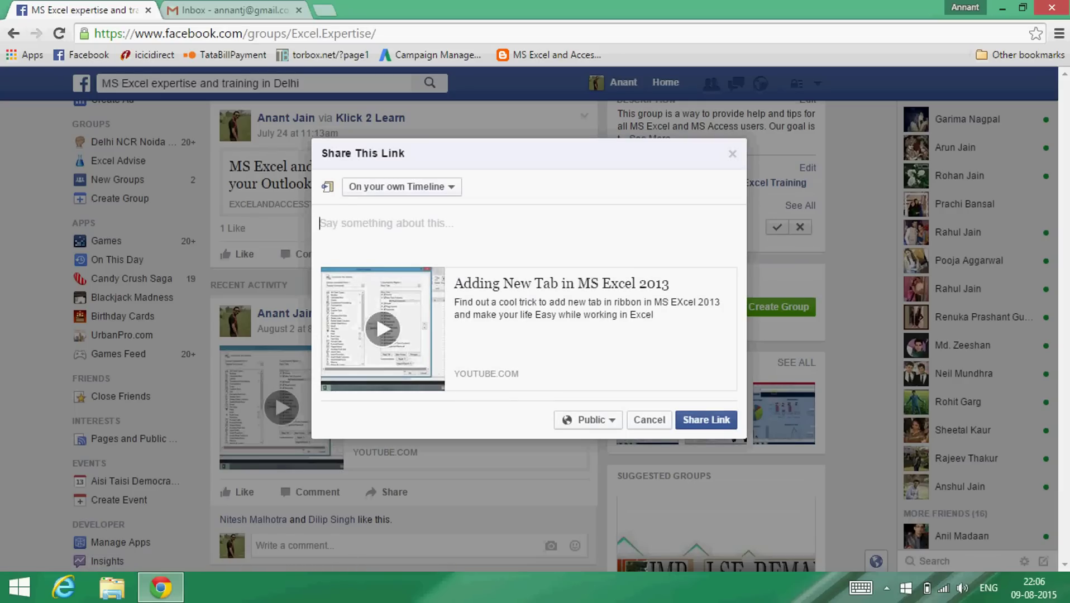
key("shift+Tab")
left_click(401, 187)
left_click(384, 246)
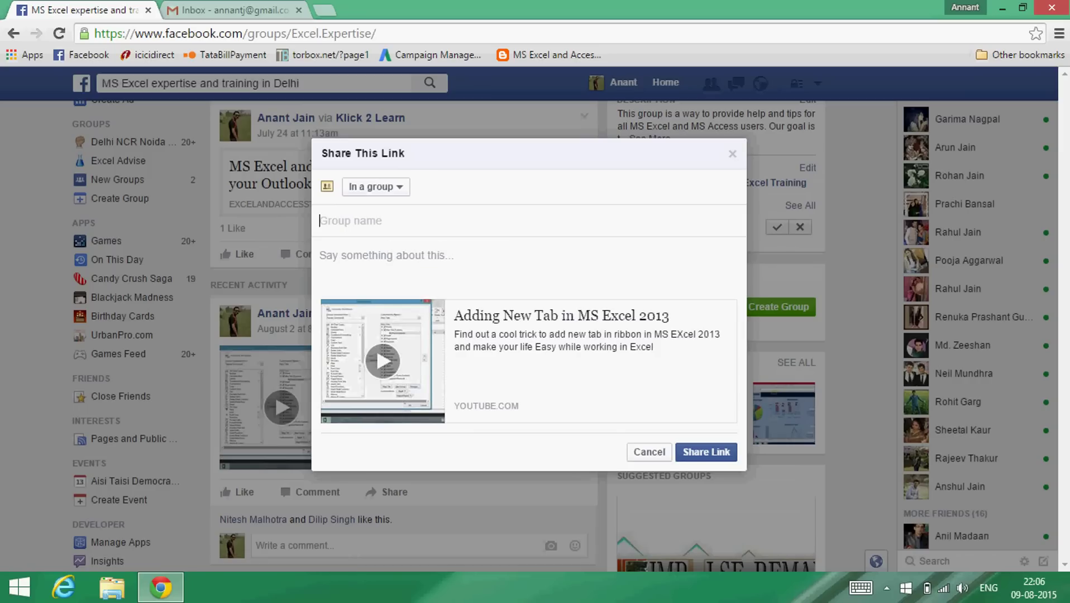
type("ms")
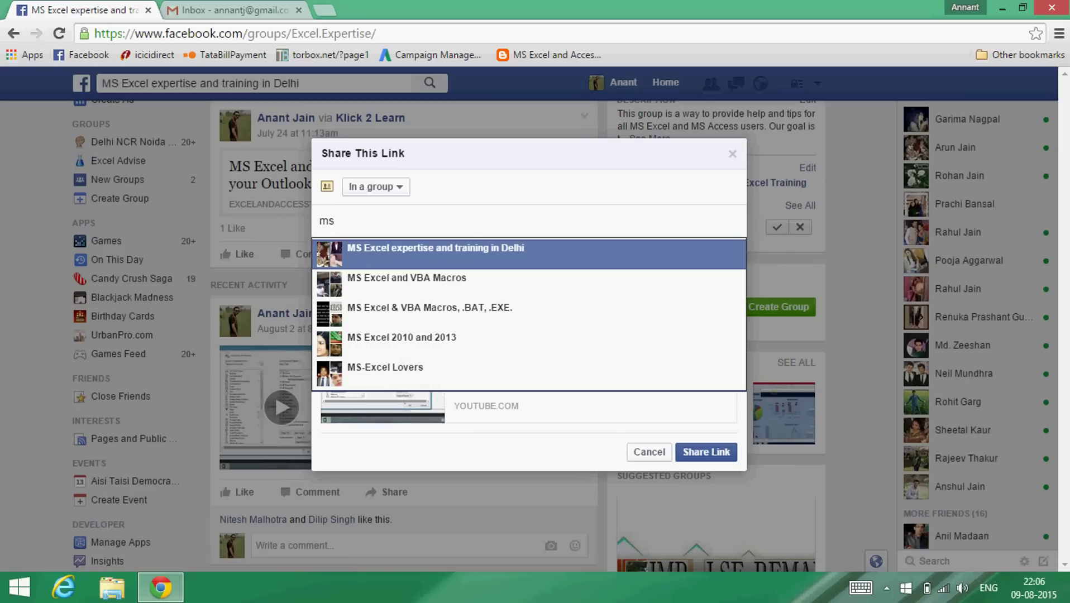
key("Return")
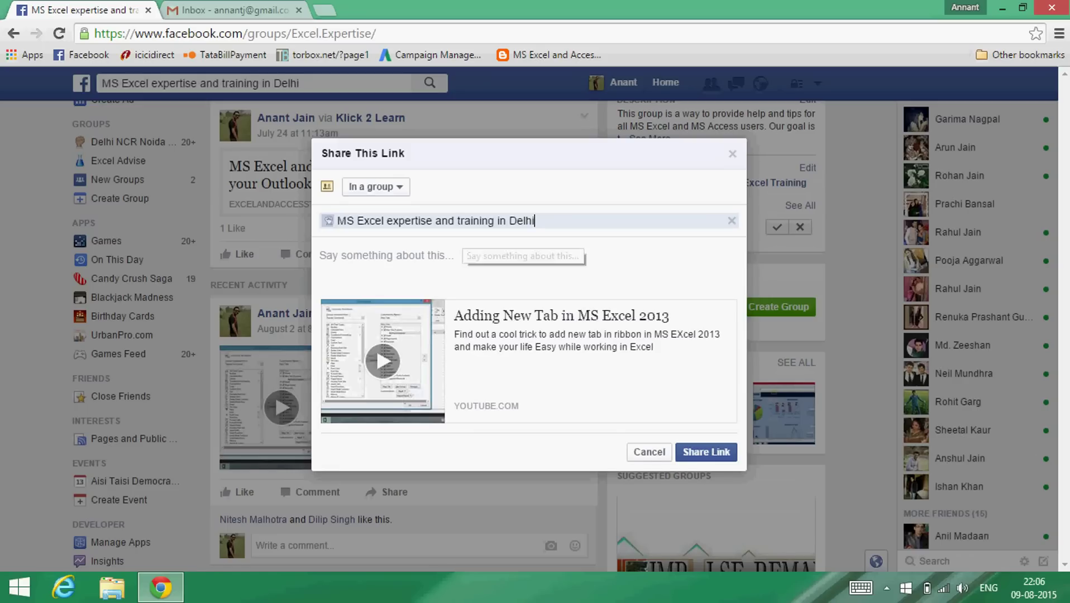
key("Escape")
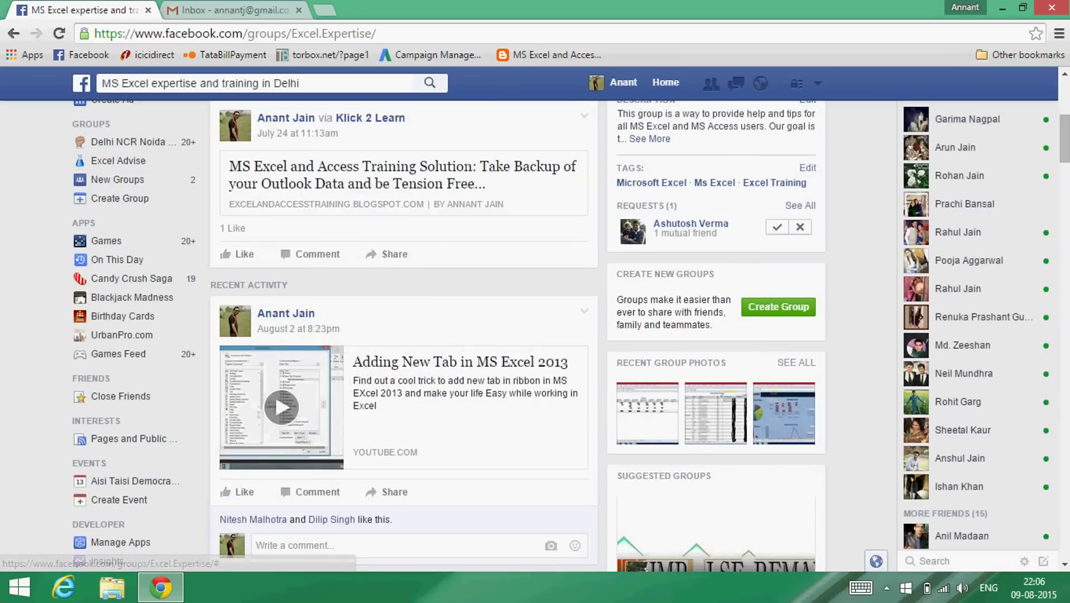
Search Facebook for 'MS Excel expertise and training in Delhi' from the top of the group page.
left_click(1003, 8)
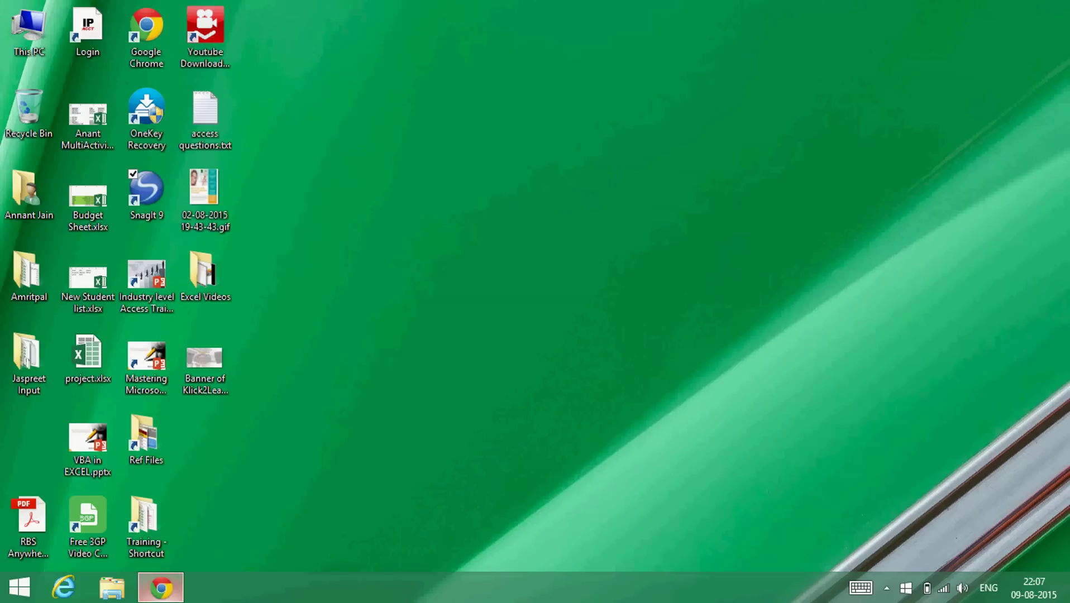
left_click(160, 587)
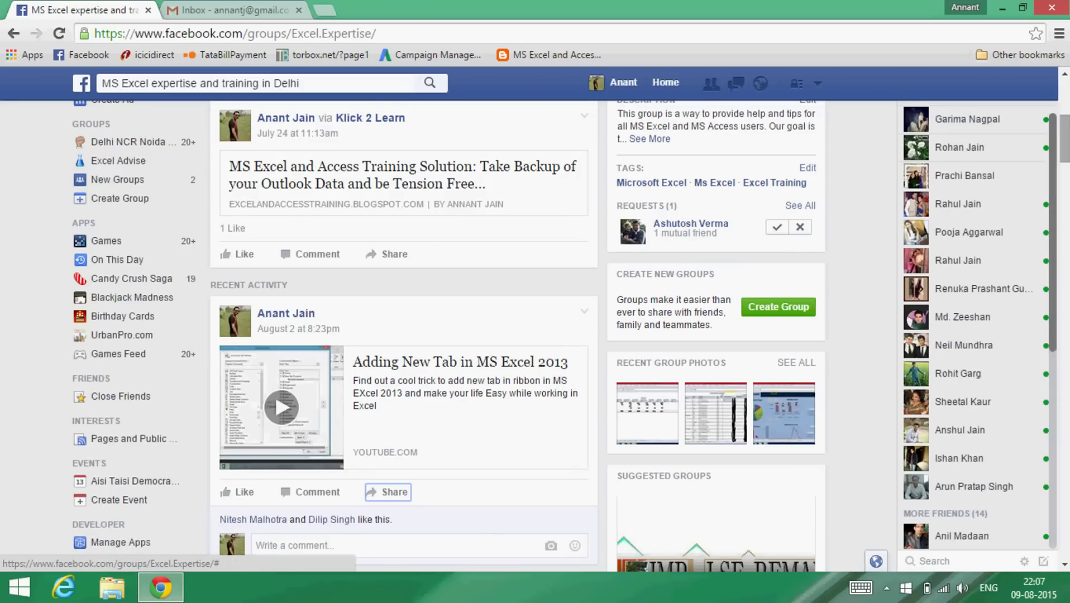
scroll(517, 223, "up", 7)
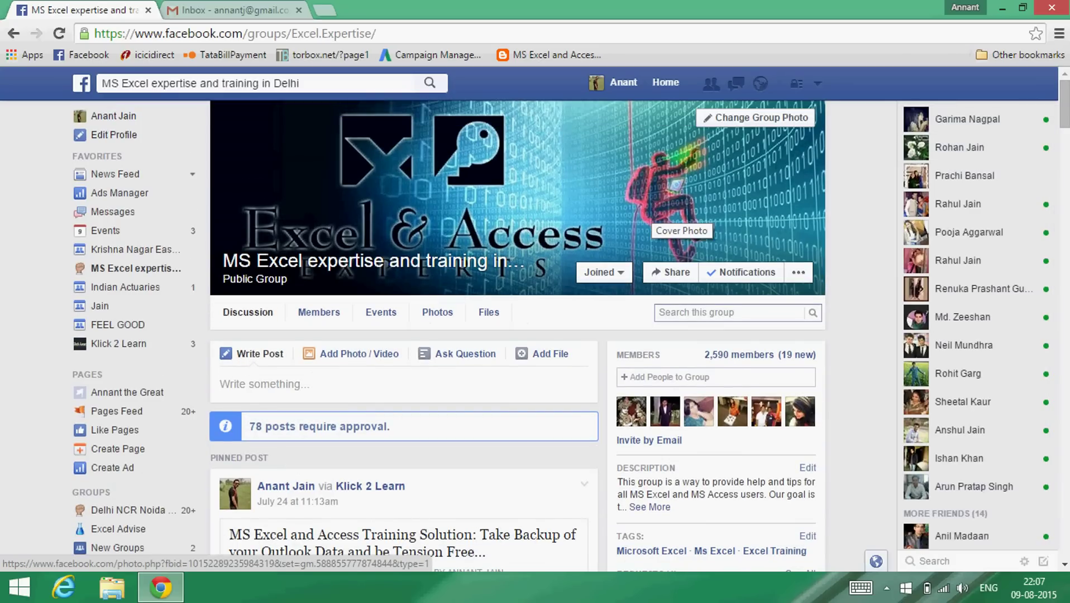
left_click(251, 82)
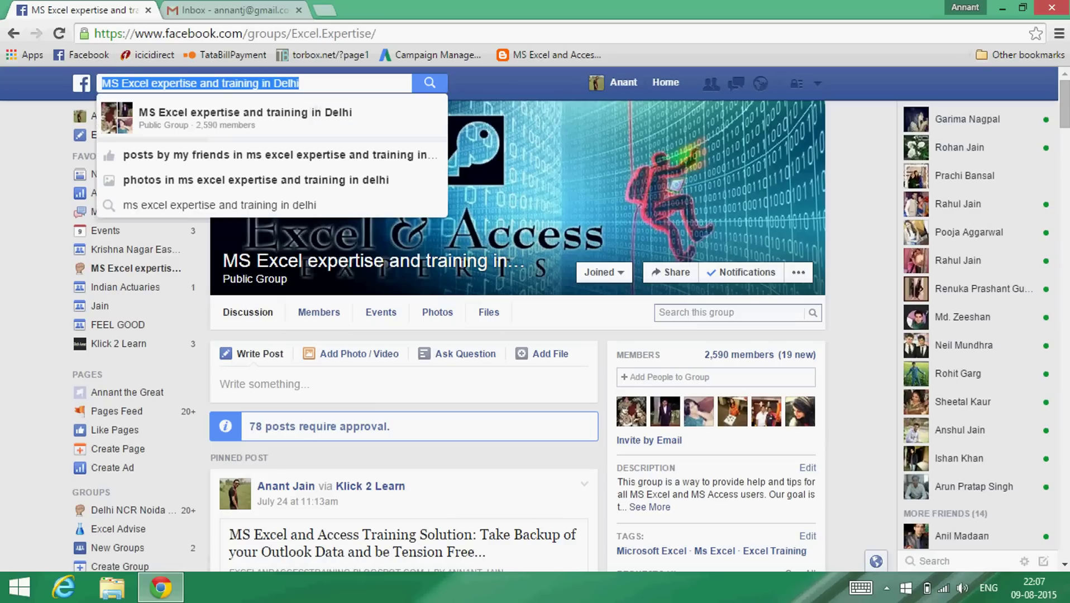
key("Return")
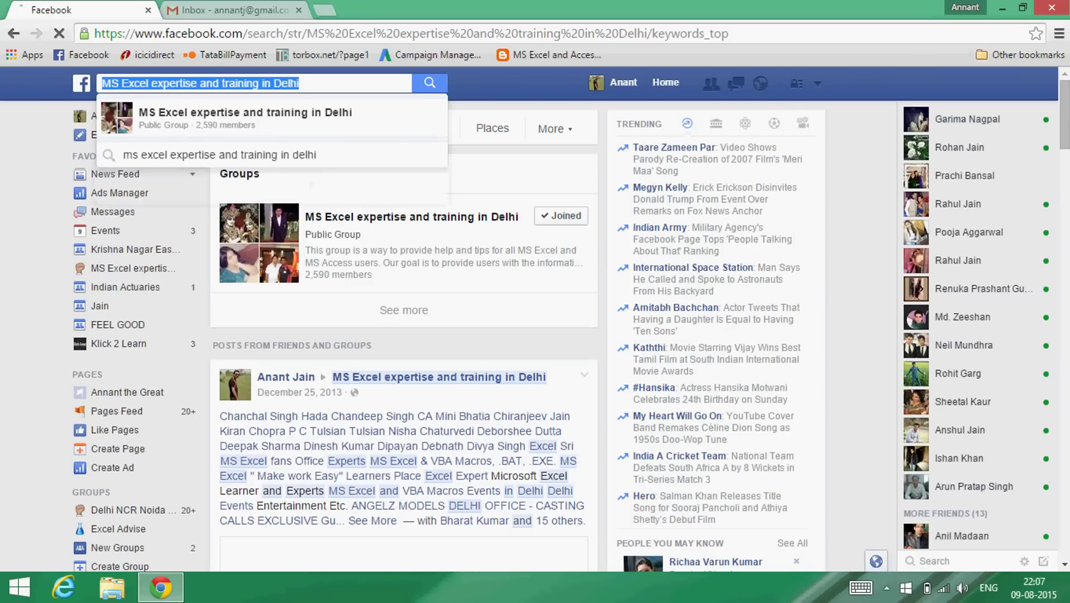
type("excel")
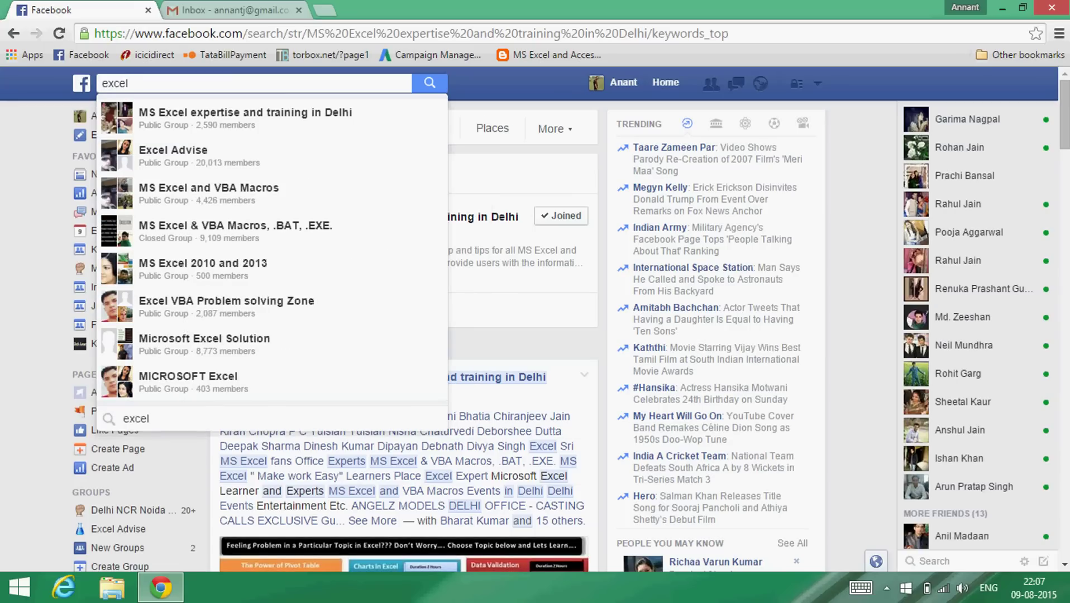
left_click(173, 155)
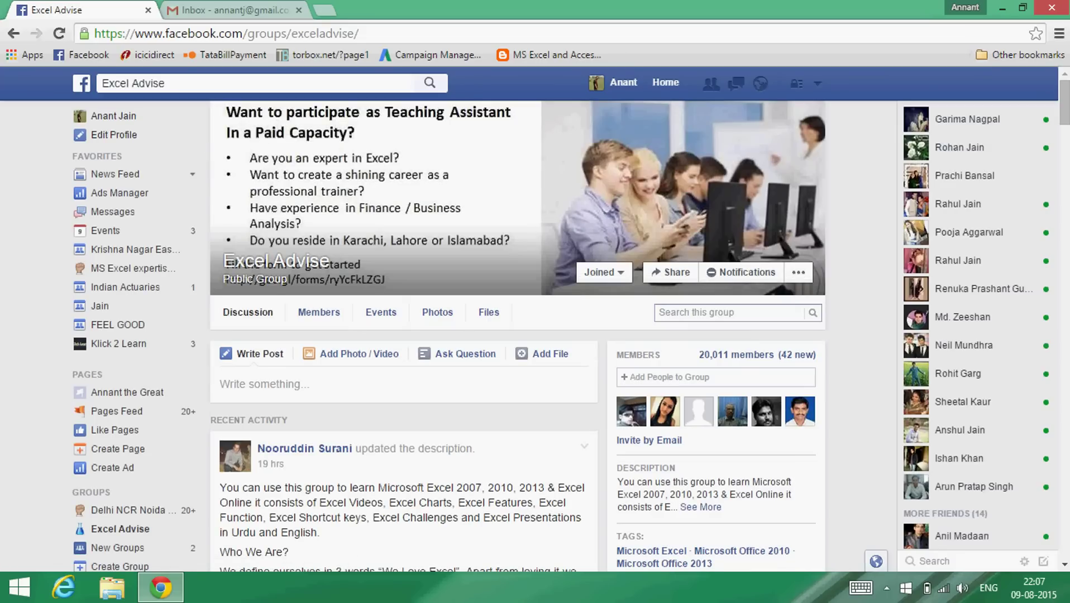
left_click_drag(286, 34, 317, 33)
left_click_drag(355, 33, 291, 33)
key("ctrl+c")
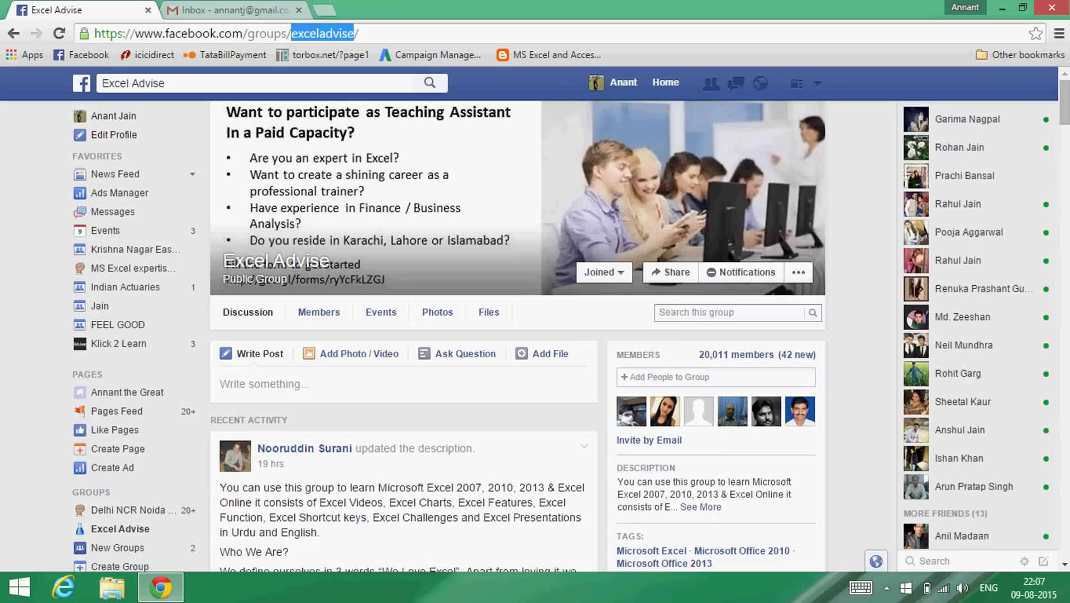
key("super+r")
type("notepad")
key("Return")
key("ctrl+v")
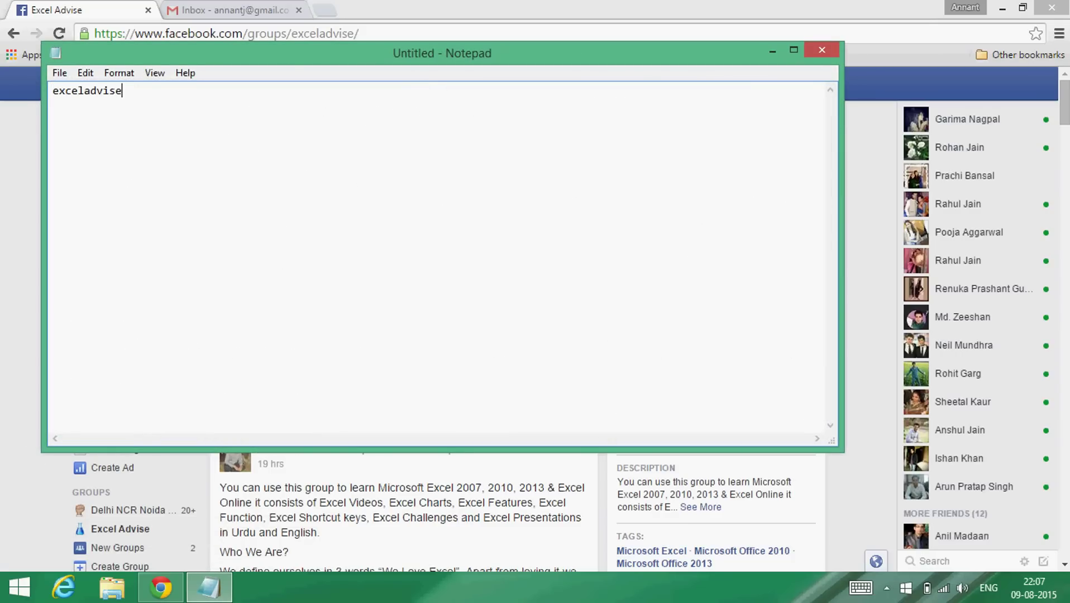
type("@")
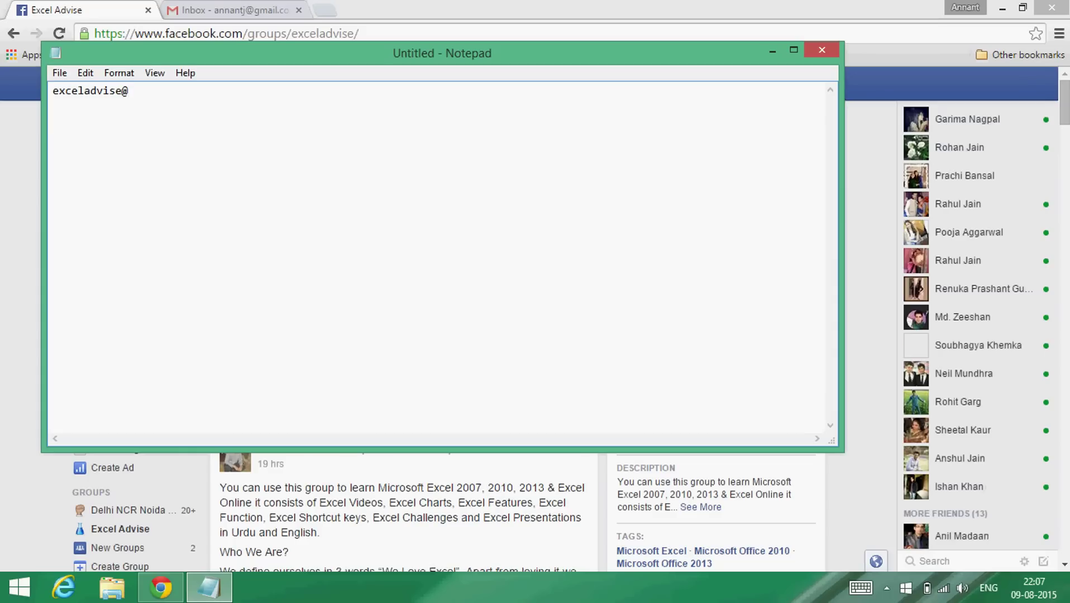
type("grouops.facebook.com")
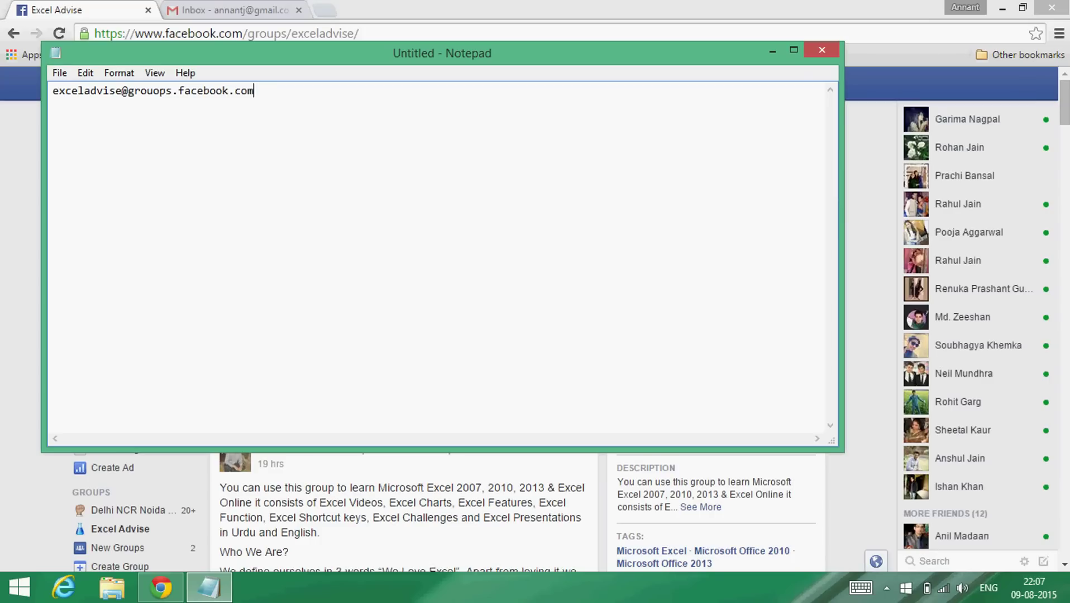
key("Left")
key("Left")
key("Left")
key("Left")
key("Left")
key("Left")
key("Left")
key("BackSpace")
key("End")
key("alt+Tab")
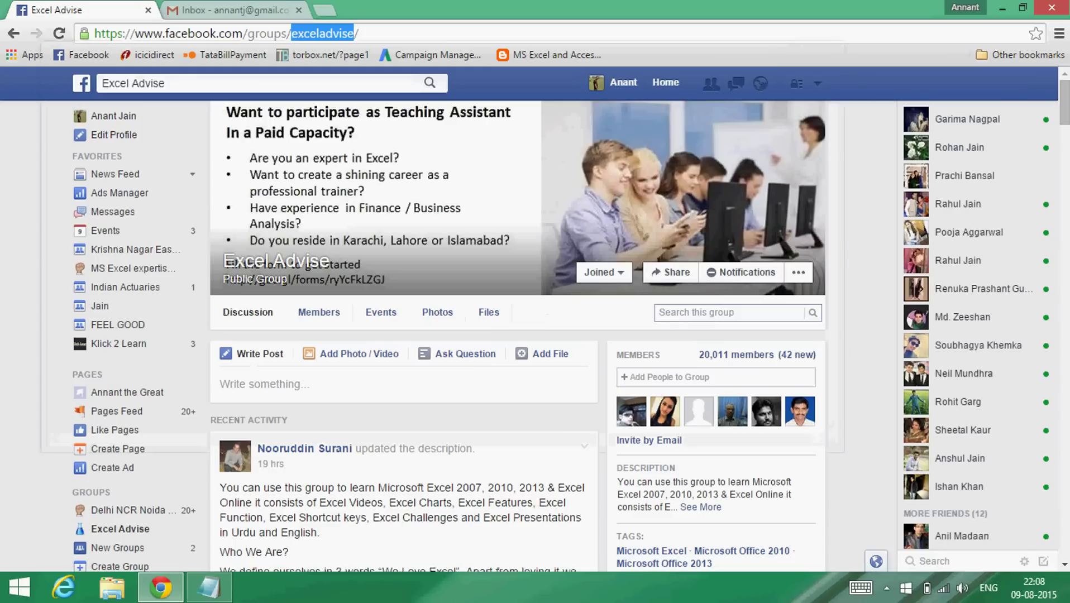
key("Tab")
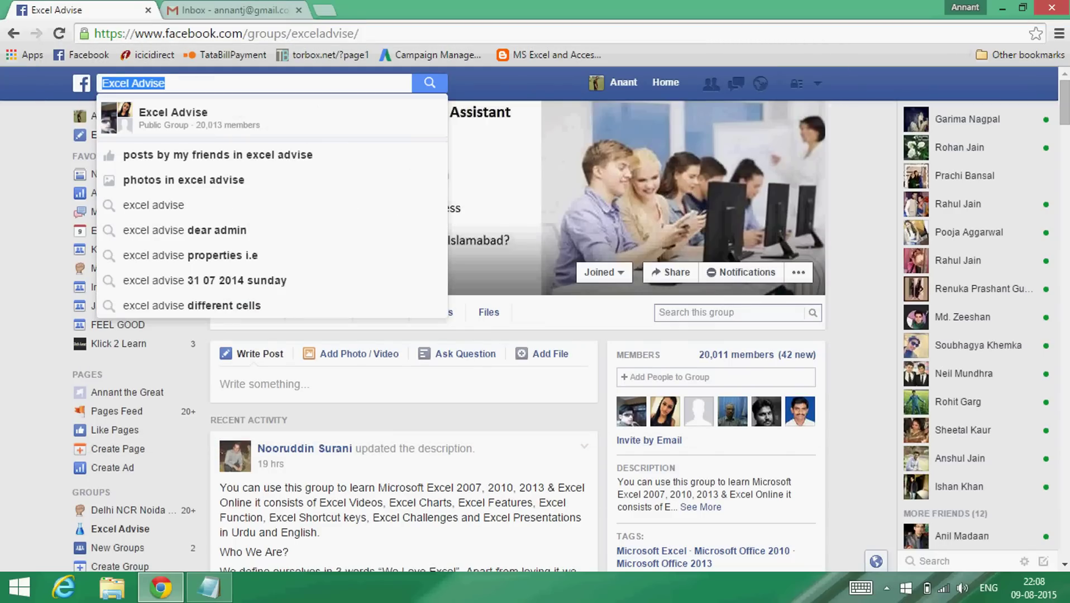
type("delhi")
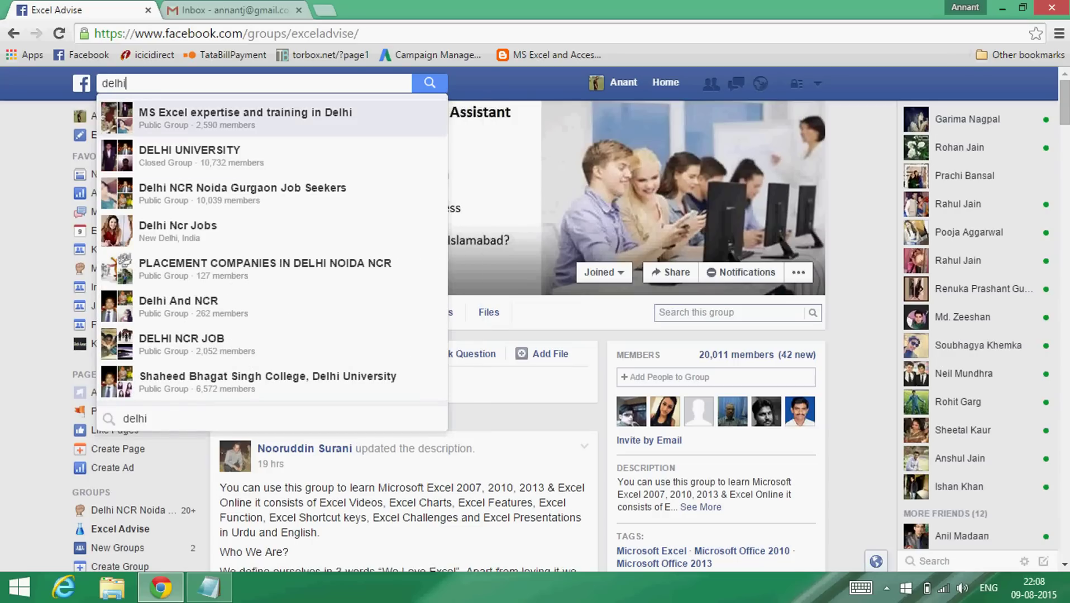
key("Down")
key("Up")
key("Return")
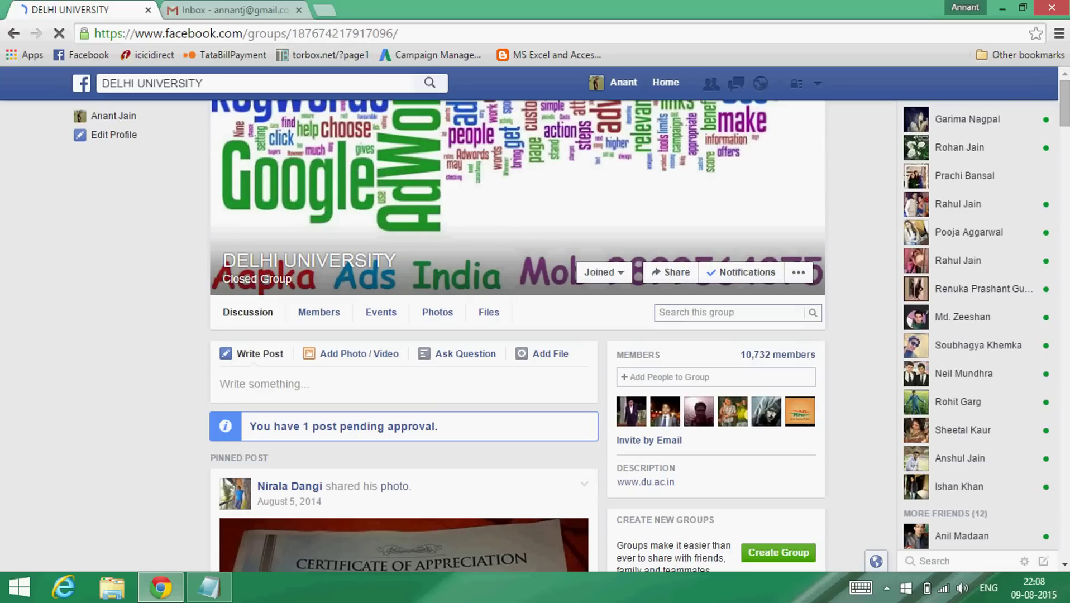
left_click(394, 33)
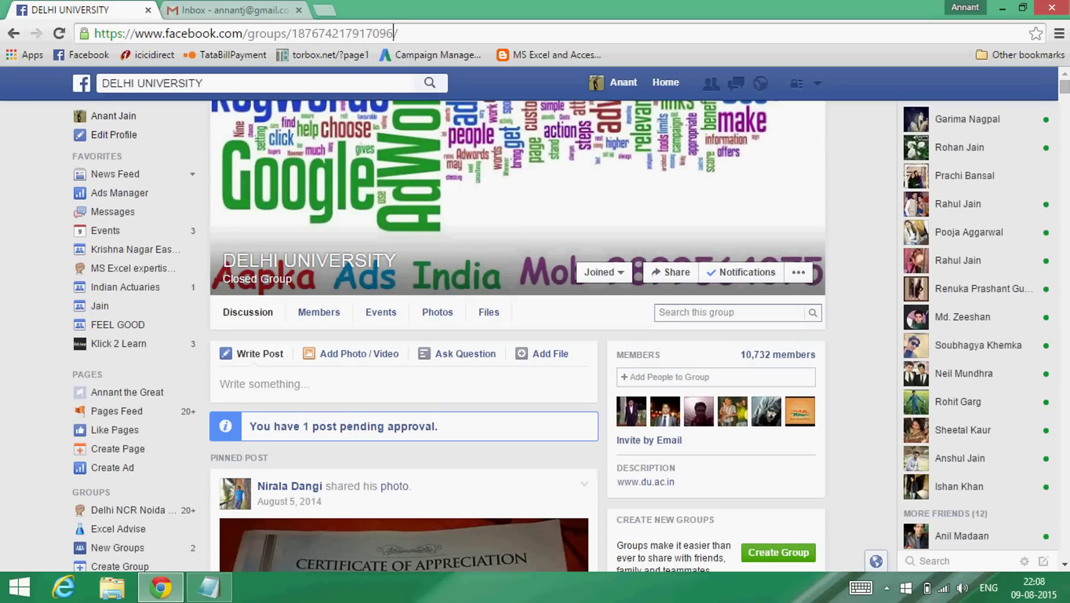
double_click(386, 34)
key("ctrl+c")
key("alt+Tab")
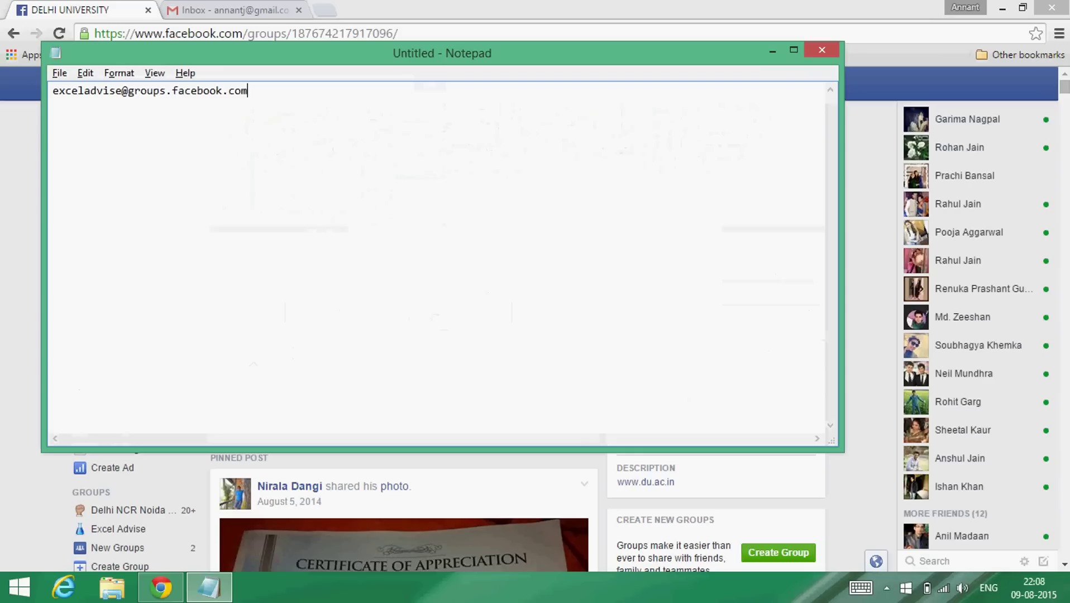
key("ctrl+v")
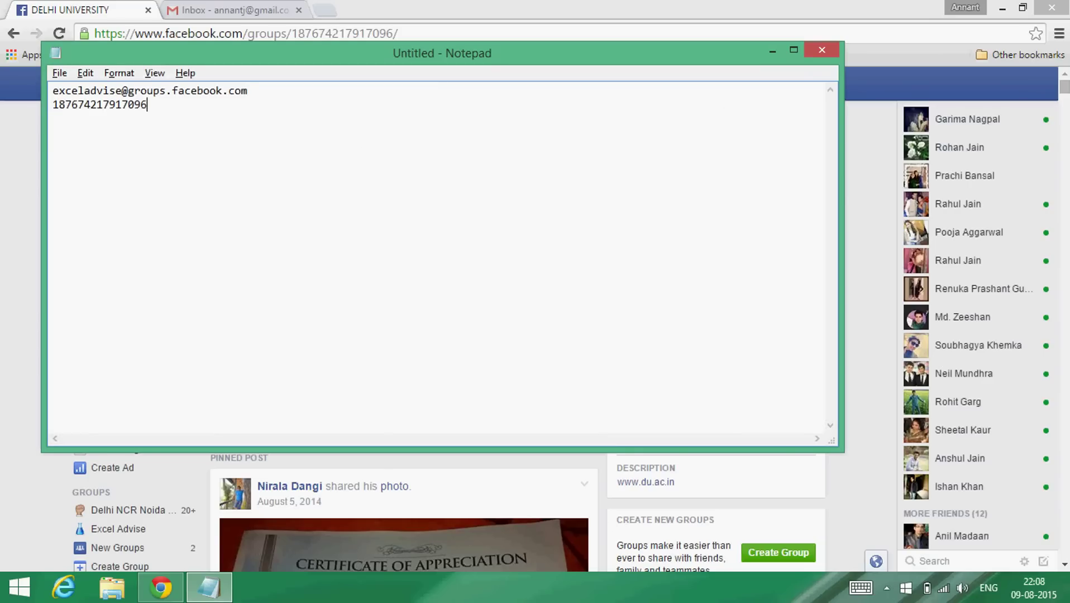
type("@groups.facebook,.o")
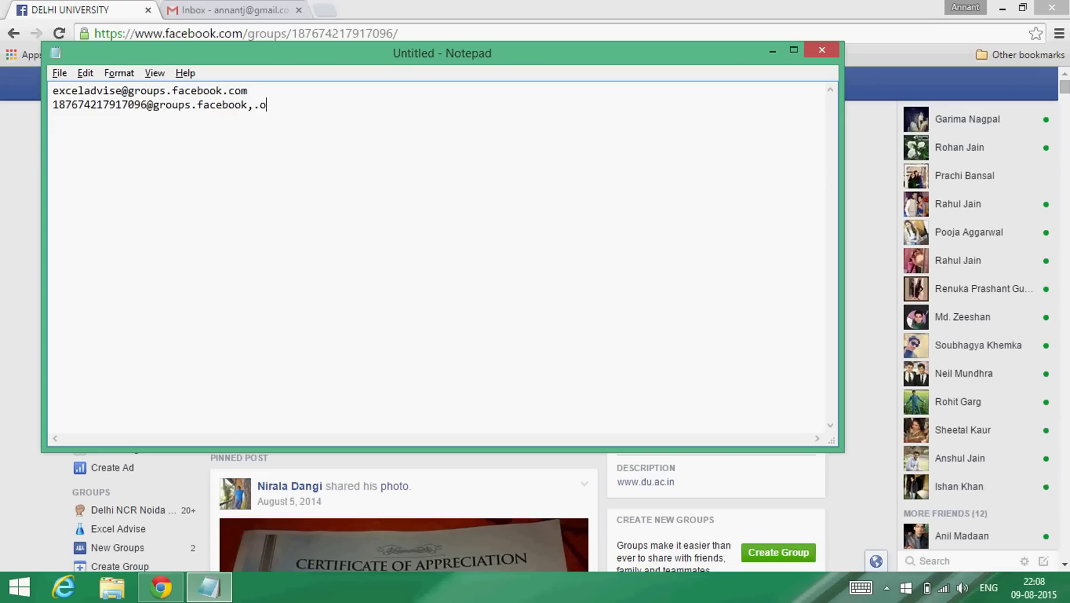
key("BackSpace")
key("BackSpace")
type(".com")
key("ctrl+shift+Left")
key("ctrl+shift+Left")
key("ctrl+shift+Left")
key("ctrl+shift+Home")
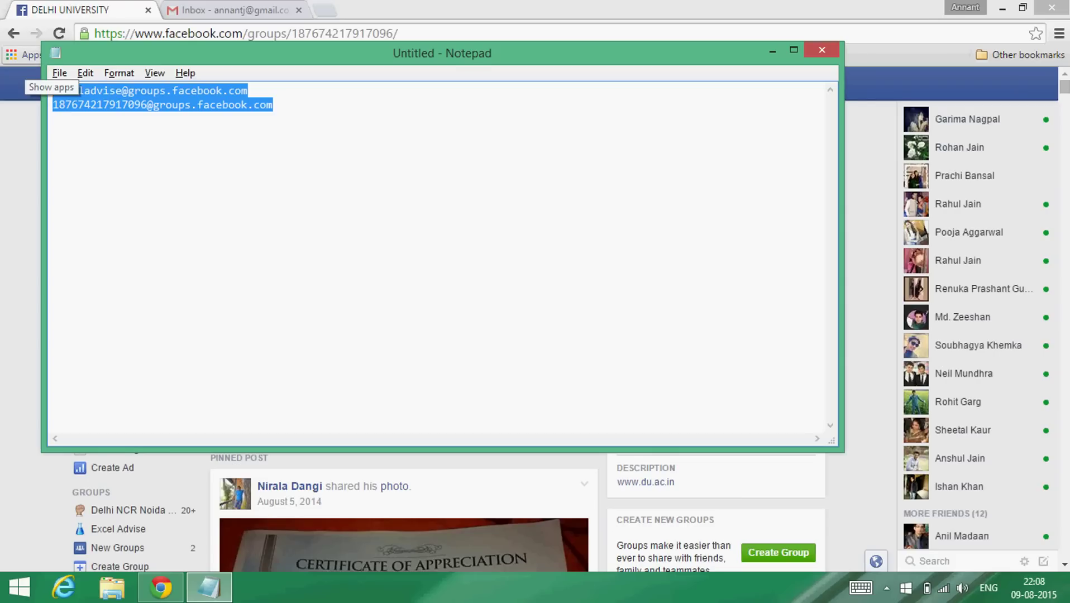
Switch from Notepad back to the DELHI UNIVERSITY group page in Chrome.
key("alt+Tab")
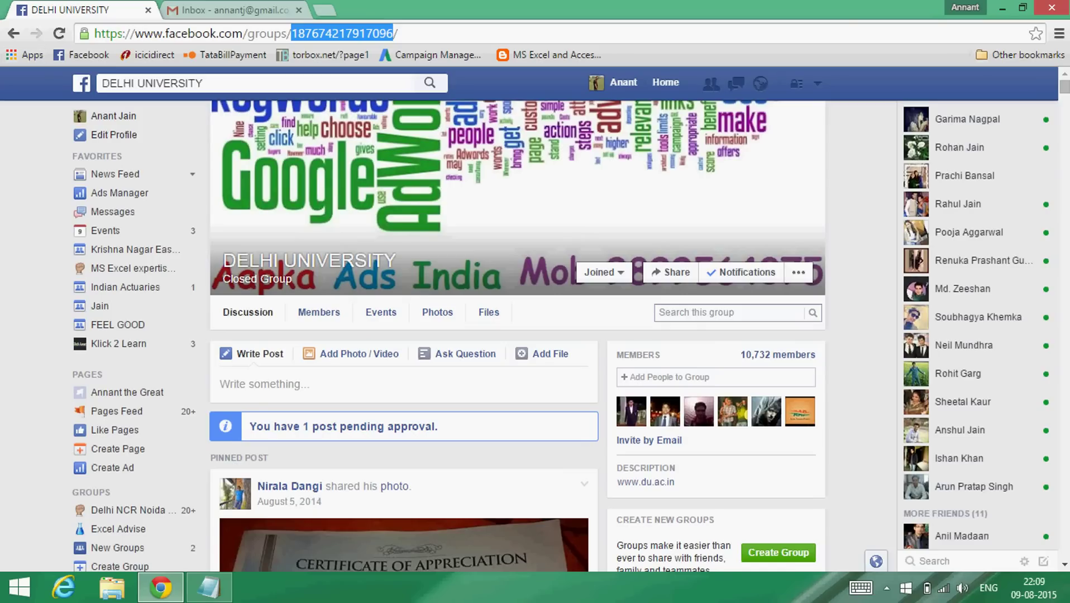
Compose a Gmail message to both group addresses with the subject 'Hi All'.
key("ctrl+Tab")
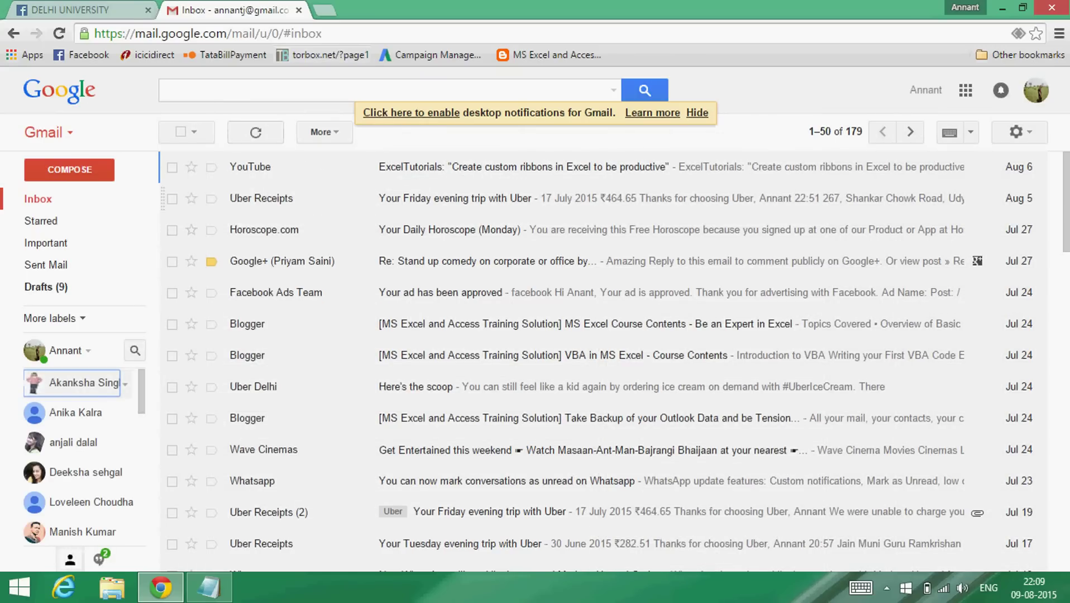
left_click(69, 169)
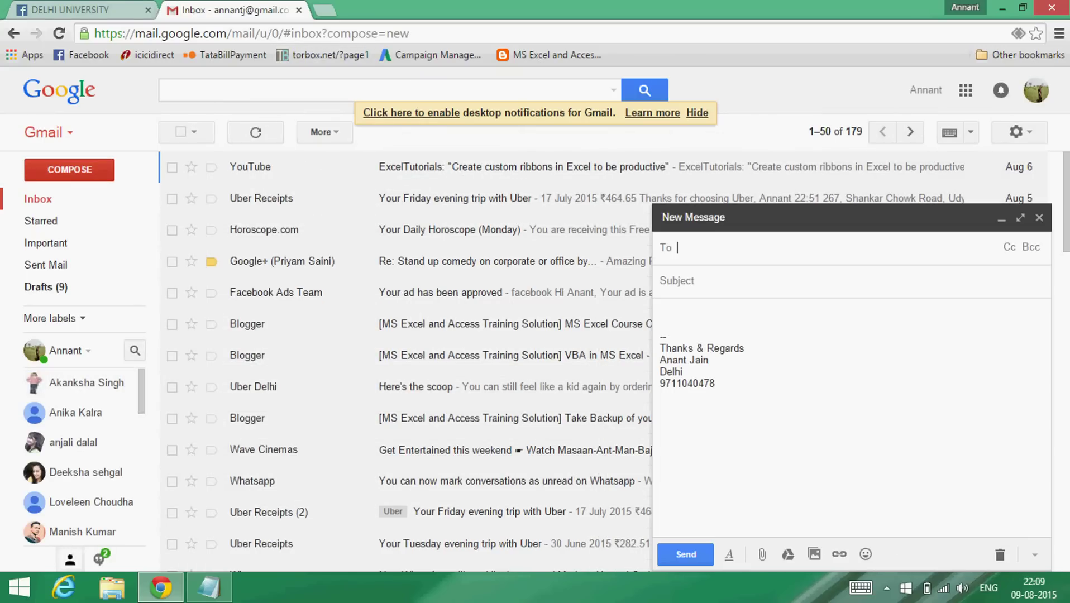
key("ctrl+v")
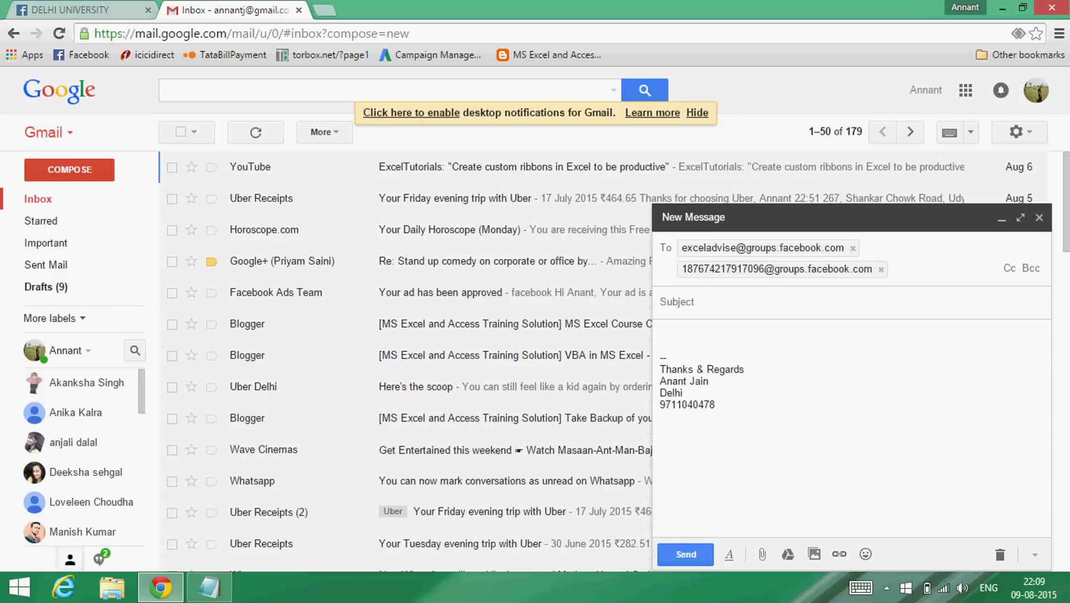
key("Tab")
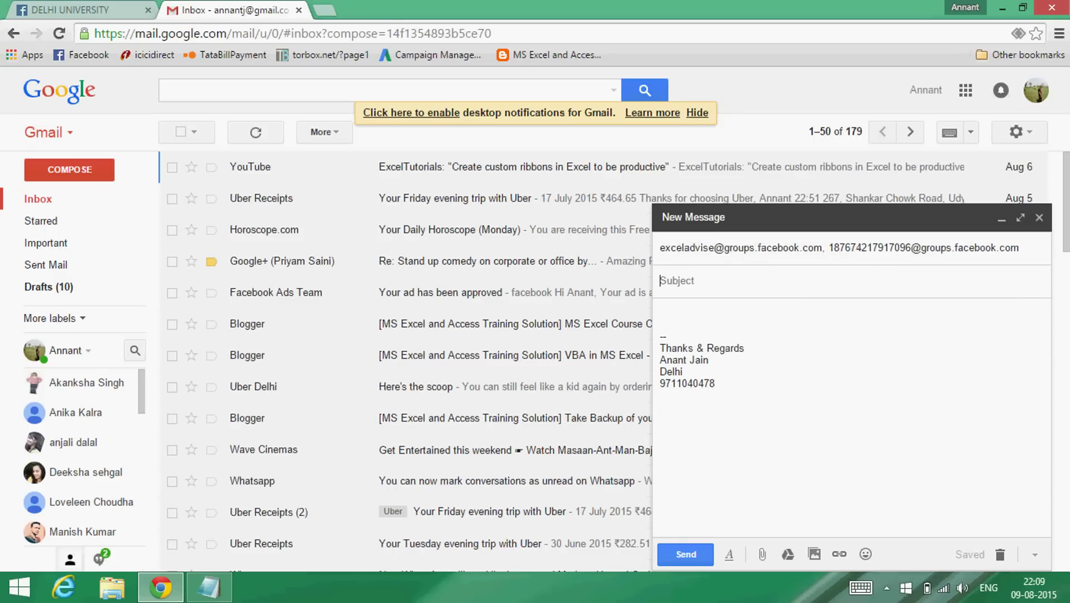
type("Hi All")
key("Tab")
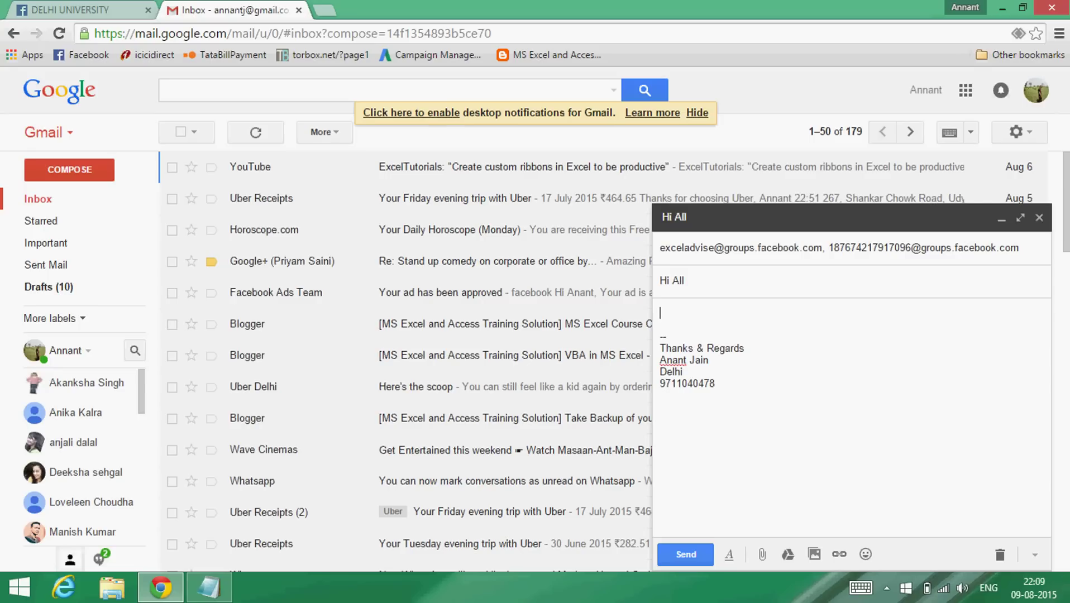
Replace the signature with 'Hi All this is trick about facebook groups' and send.
key("Down")
key("shift+Down")
key("shift+Down")
key("shift+Down")
key("shift+Down")
key("shift+Down")
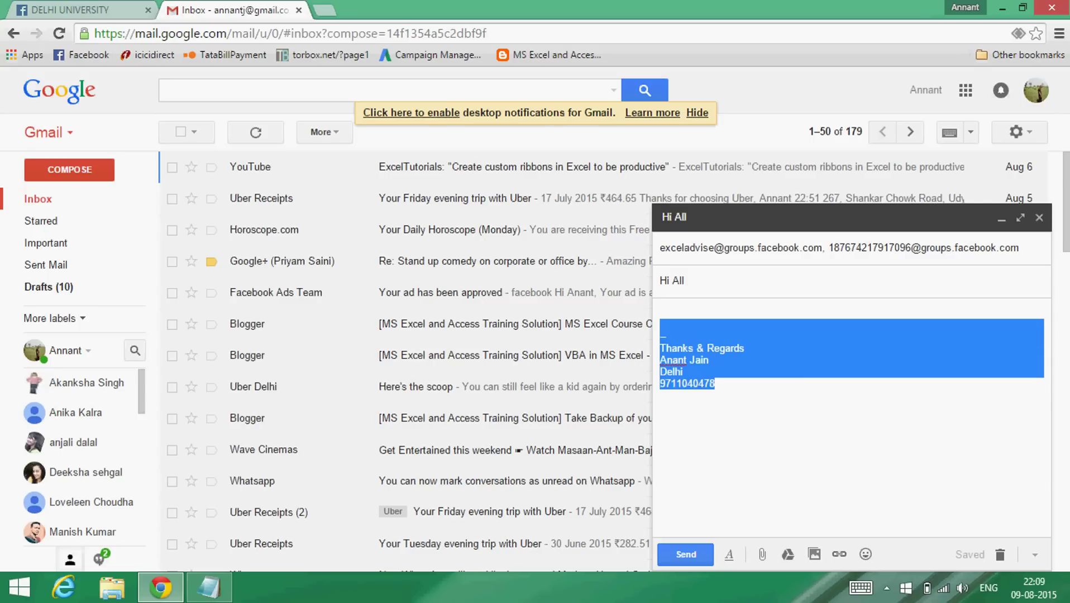
key("BackSpace")
type("hI")
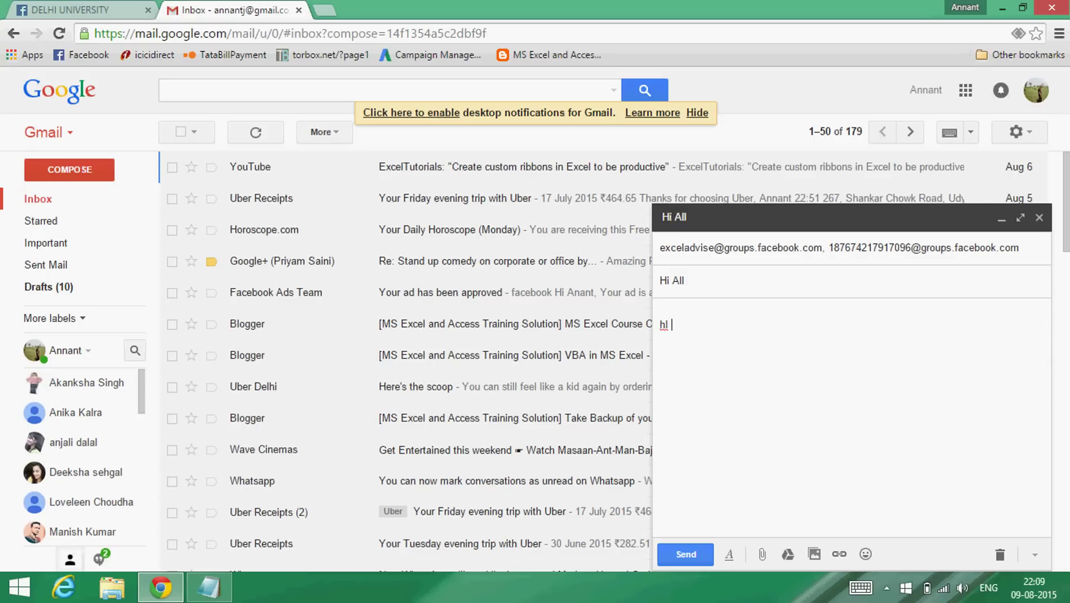
key("BackSpace")
key("BackSpace")
key("BackSpace")
key("BackSpace")
type("Hi All this is trick about facebook gro")
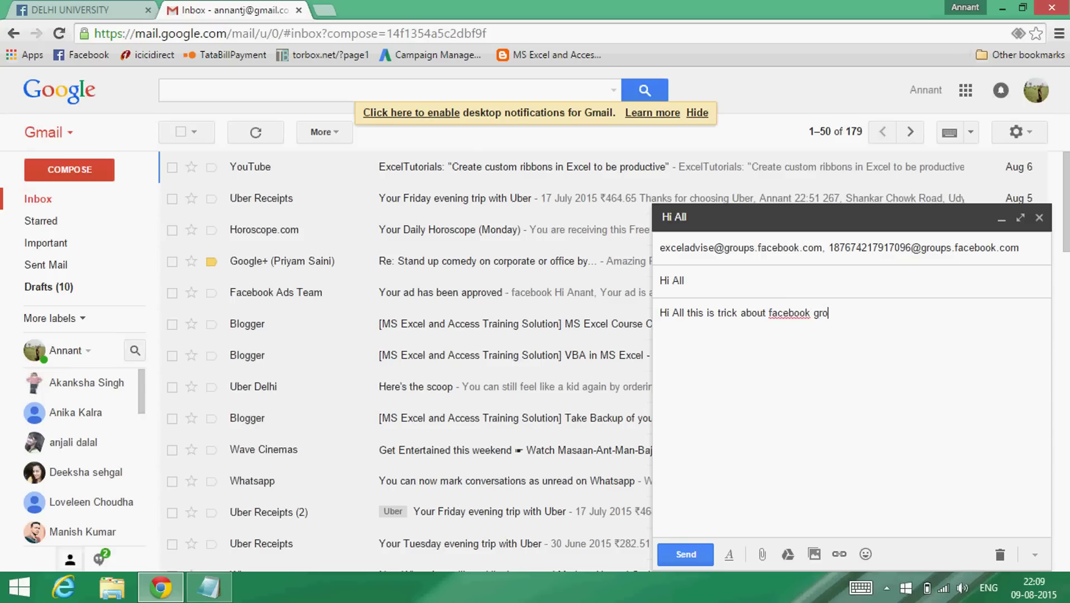
type("ups")
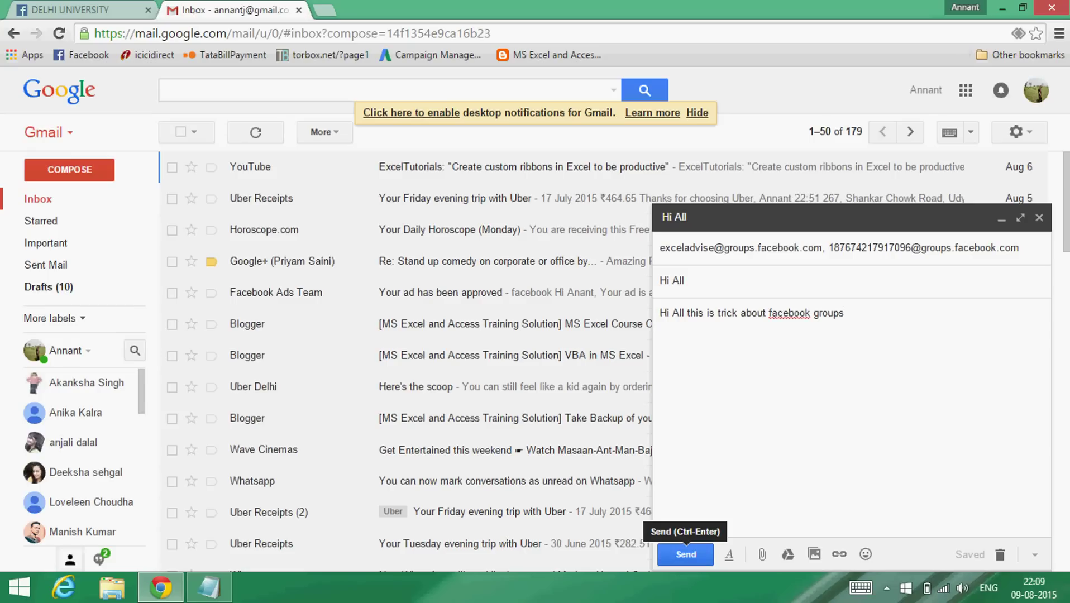
left_click(686, 554)
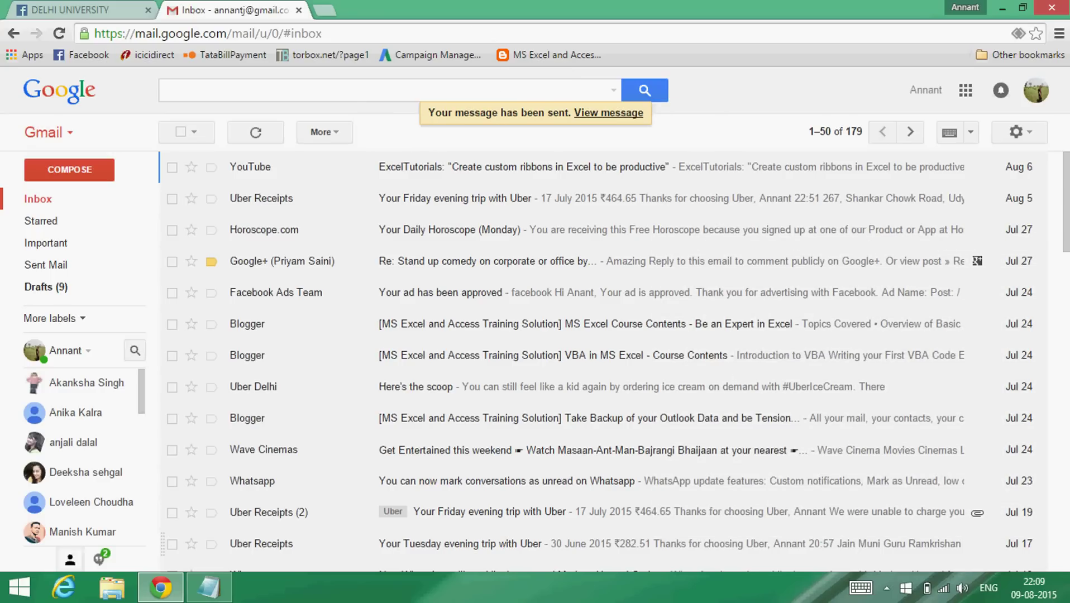
Reload the DELHI UNIVERSITY group page to check the pending posts.
left_click(78, 10)
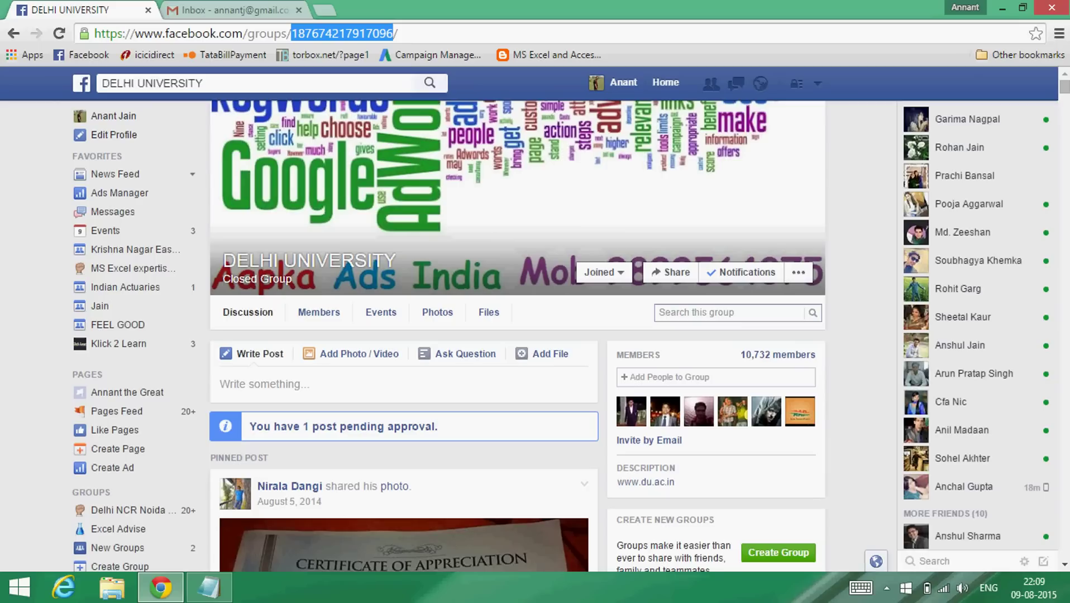
left_click(251, 83)
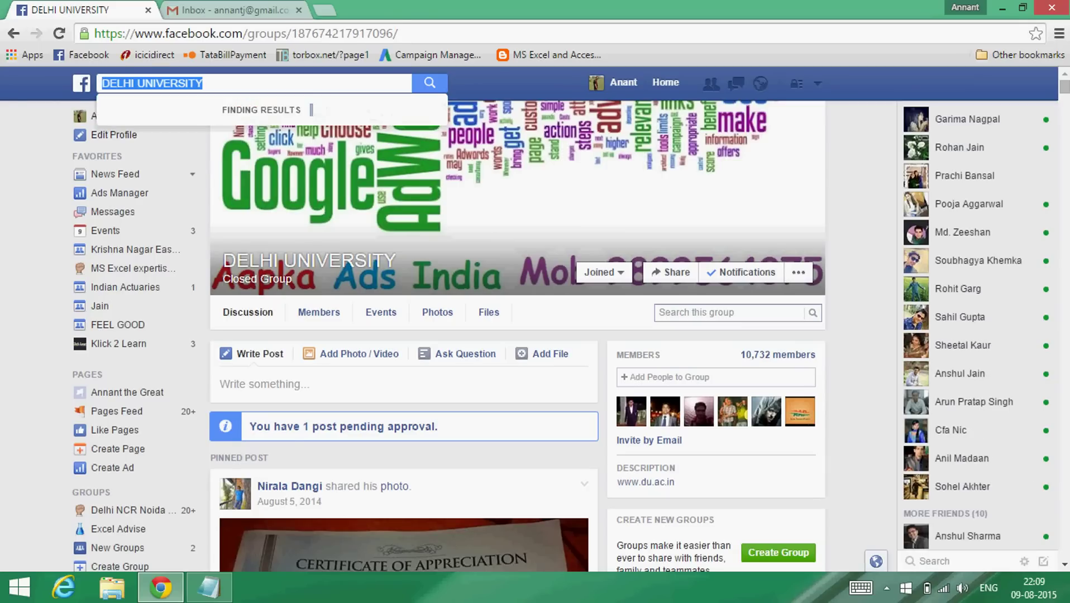
key("Return")
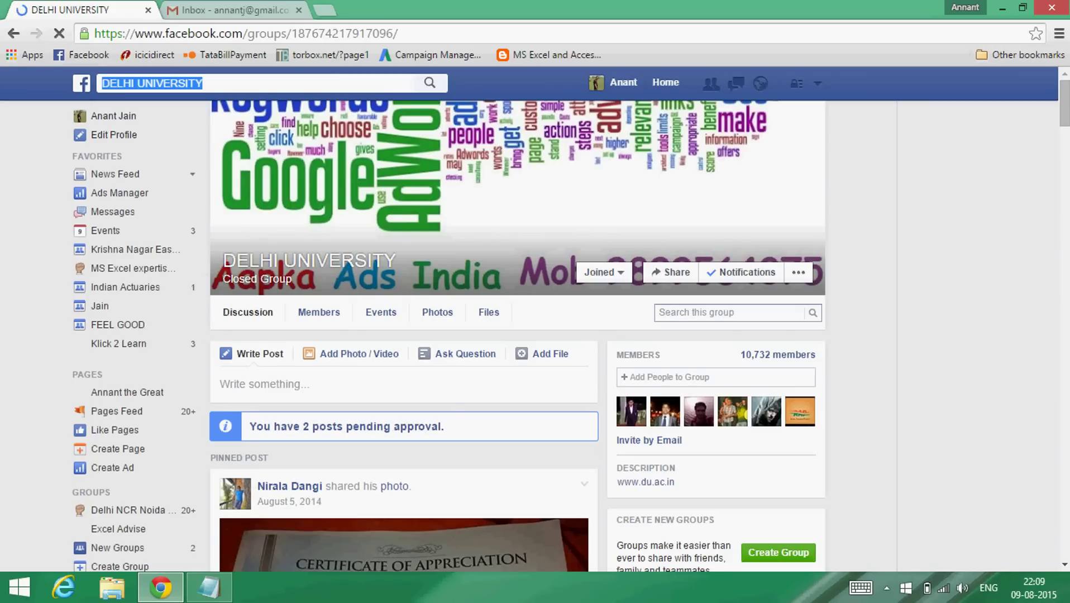
Search 'ms excel' and open the MS Excel expertise and training in Delhi group.
type("exm")
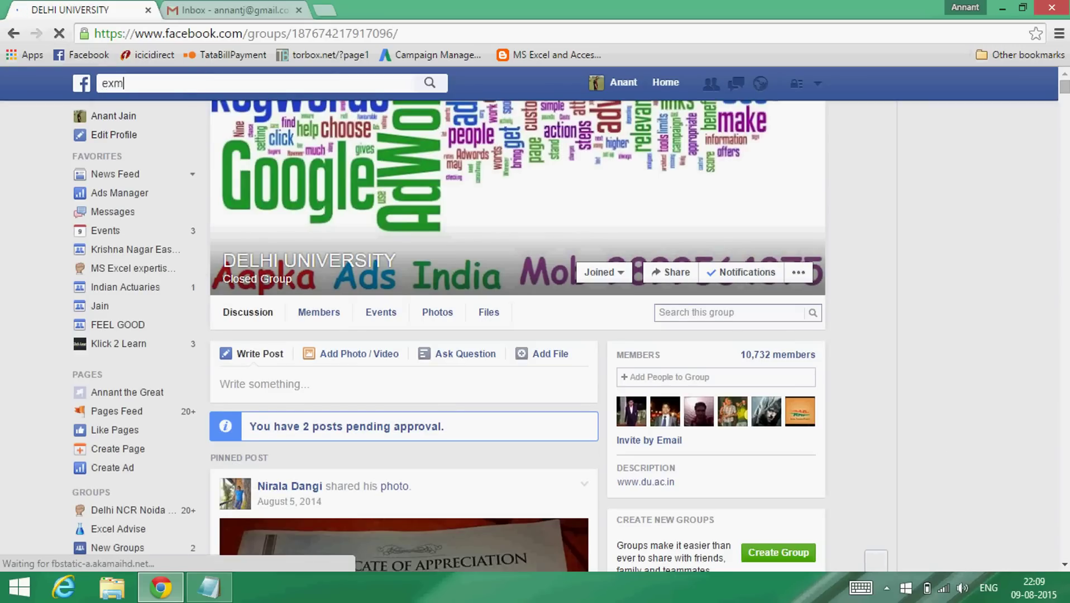
key("BackSpace")
key("BackSpace")
key("BackSpace")
type("m")
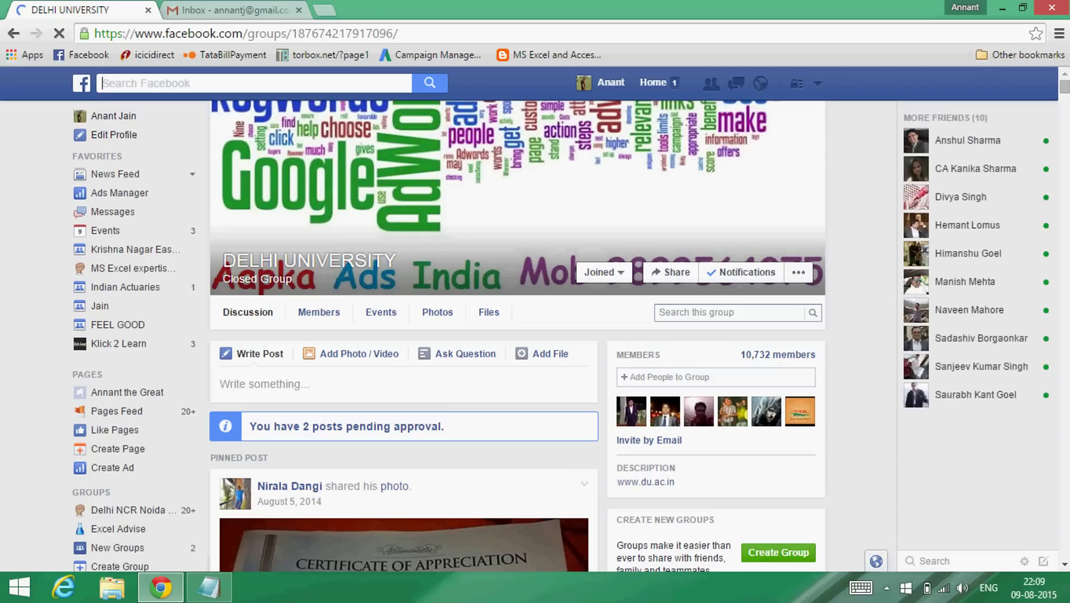
type("e")
key("BackSpace")
type("s excel")
key("Return")
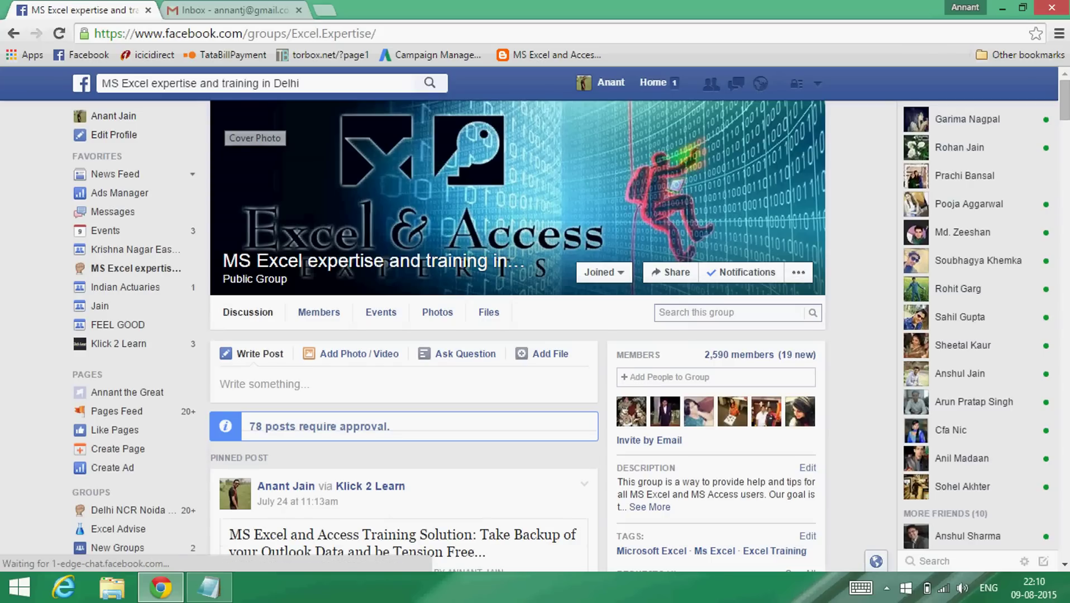
Scroll through the MS Excel group's discussion feed and glance at the current date and time.
scroll(404, 335, "down", 3)
scroll(404, 335, "down", 5)
scroll(404, 335, "down", 1)
scroll(404, 335, "down", 2)
scroll(403, 335, "down", 7)
scroll(403, 335, "down", 2)
scroll(403, 335, "down", 1)
scroll(403, 335, "down", 3)
scroll(403, 335, "down", 2)
scroll(403, 335, "up", 20)
scroll(403, 335, "up", 7)
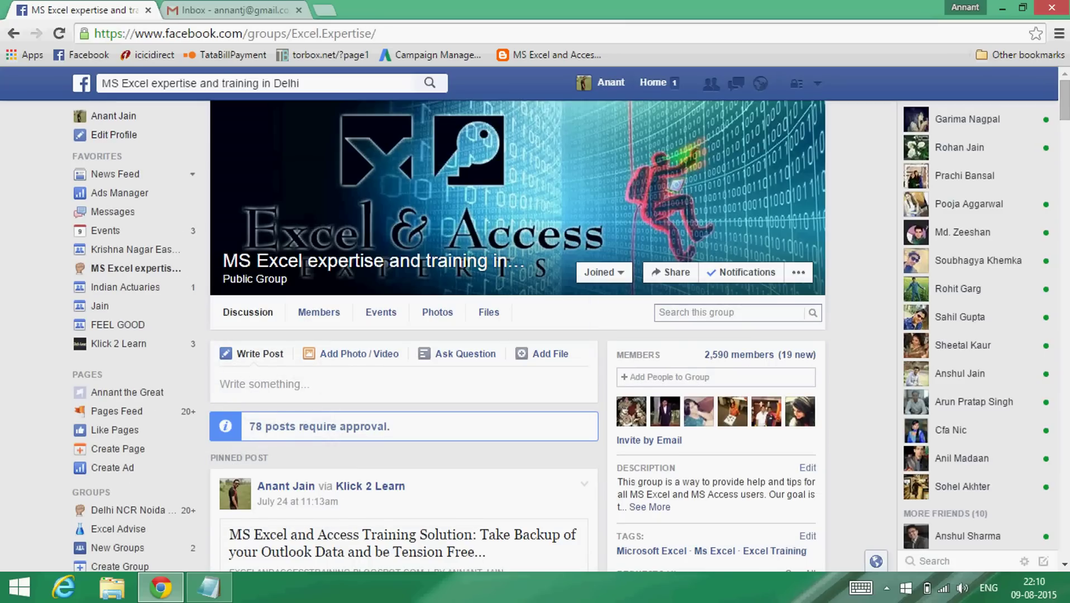
key("super+c")
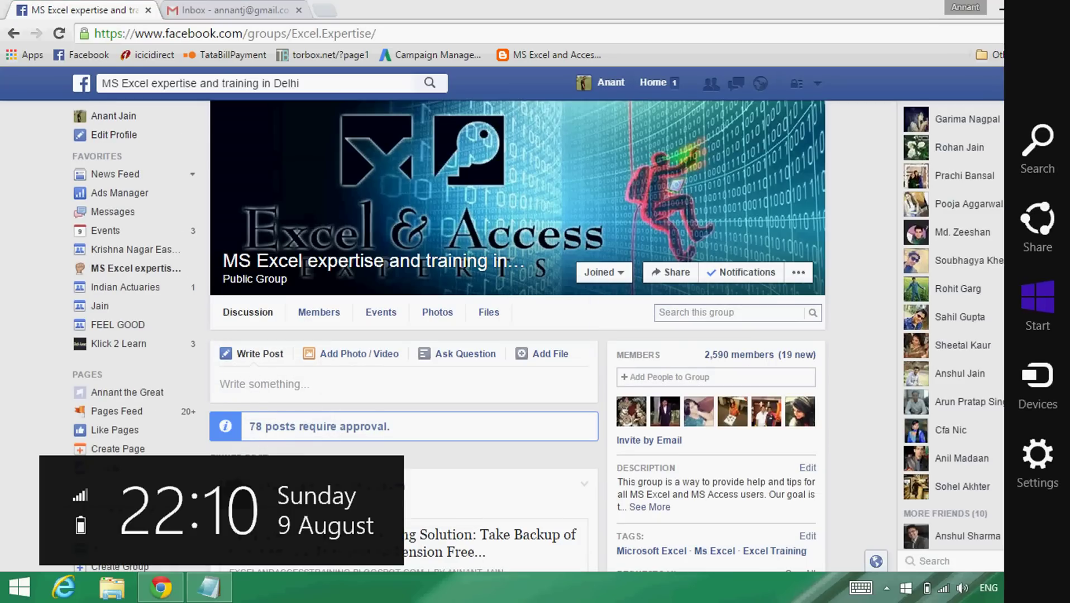
key("Escape")
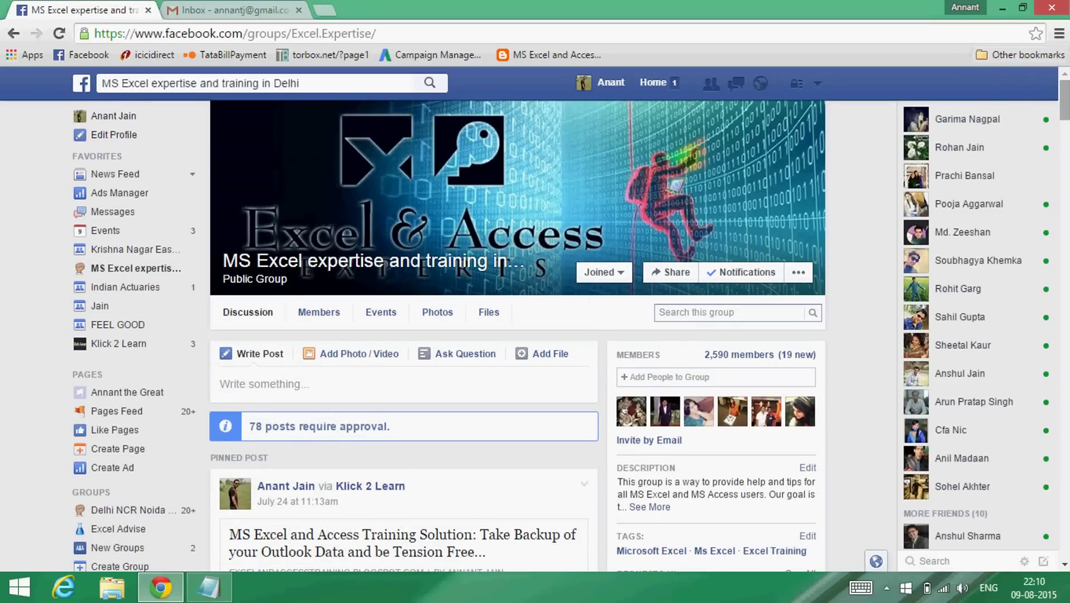
Scroll further down the feed, then return to the Gmail inbox.
scroll(403, 335, "down", 3)
scroll(403, 335, "down", 2)
scroll(404, 335, "down", 4)
scroll(403, 335, "down", 2)
scroll(403, 335, "down", 3)
scroll(403, 335, "down", 4)
scroll(403, 335, "down", 1)
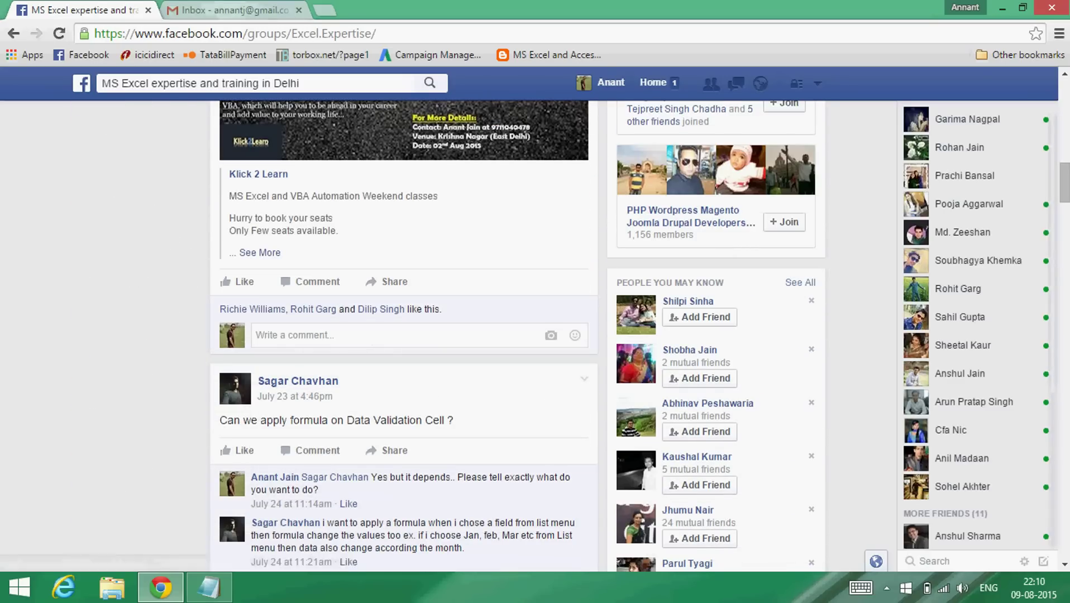
key("ctrl+Tab")
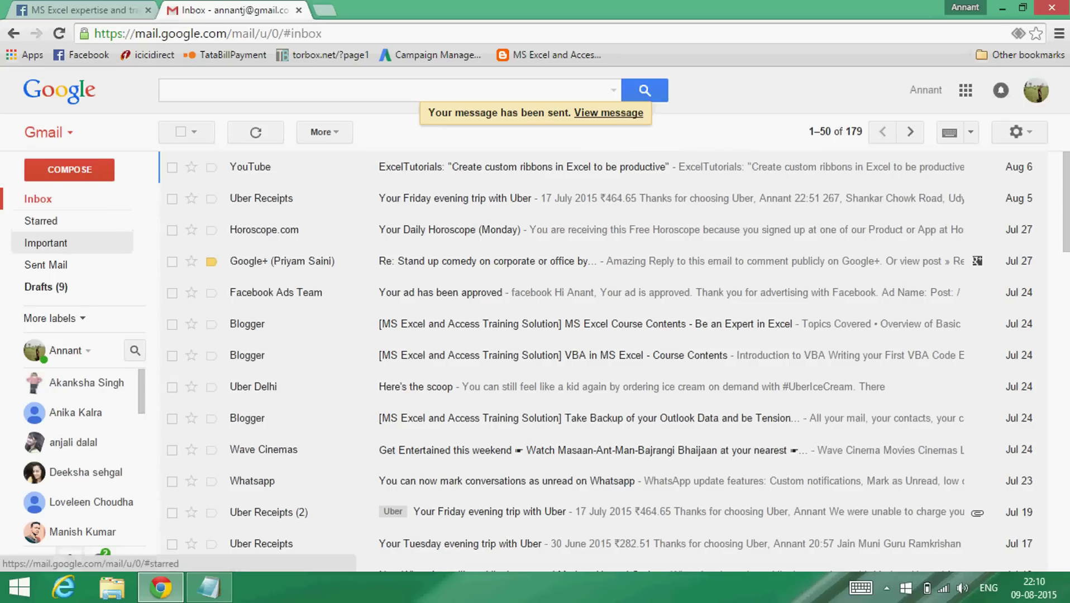
Confirm in Sent Mail that 'Hi All' went to both group addresses, then return to Facebook.
left_click(45, 264)
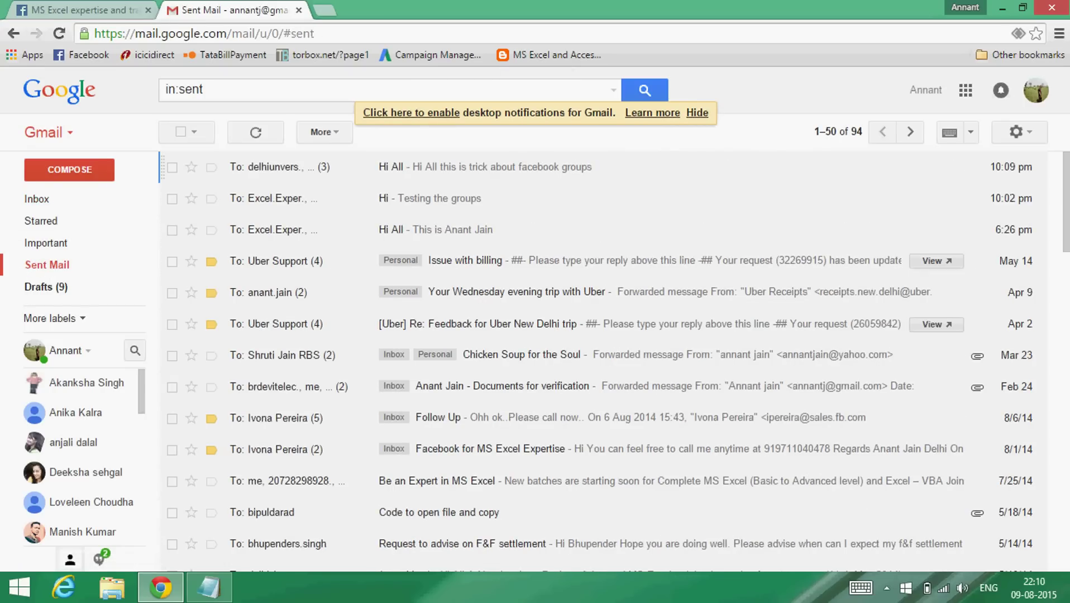
left_click(486, 166)
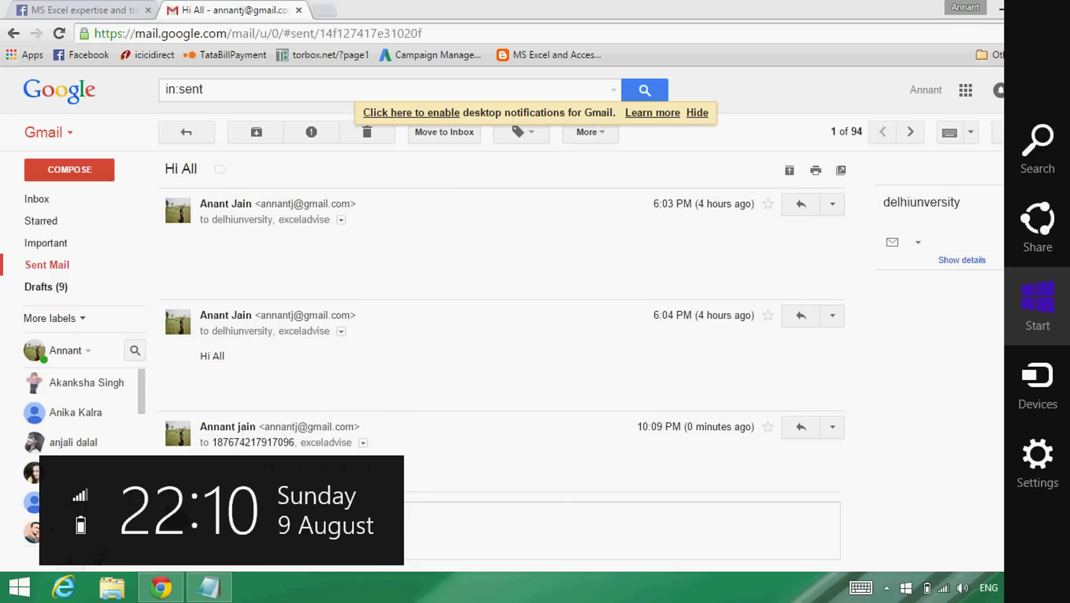
left_click(84, 9)
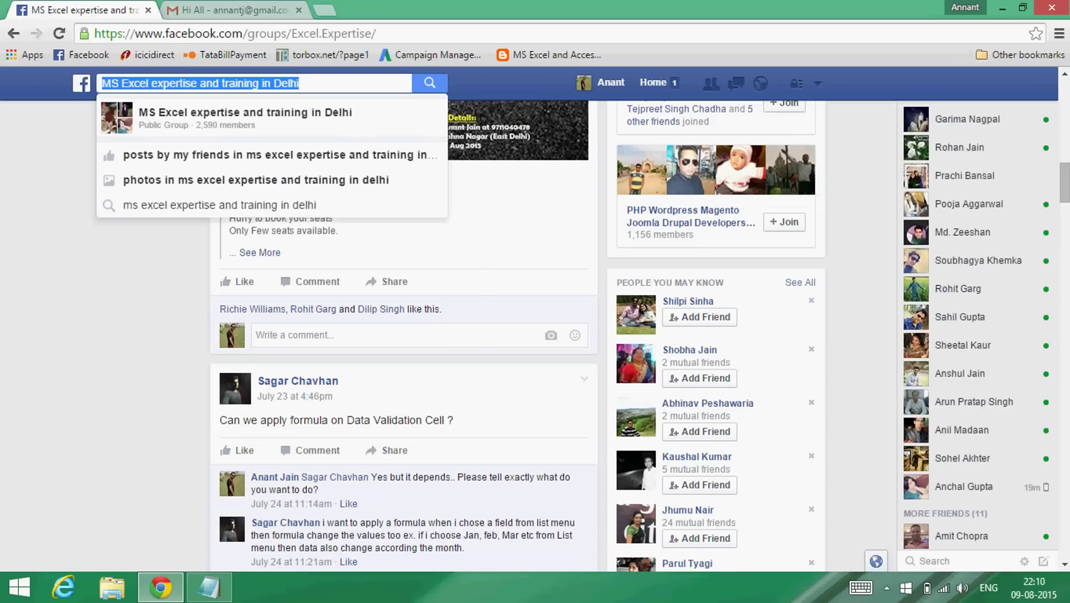
Find the DELHI UNIVERSITY group via a 'delhi' search and view its pending 'Hi All' post.
type("delhi")
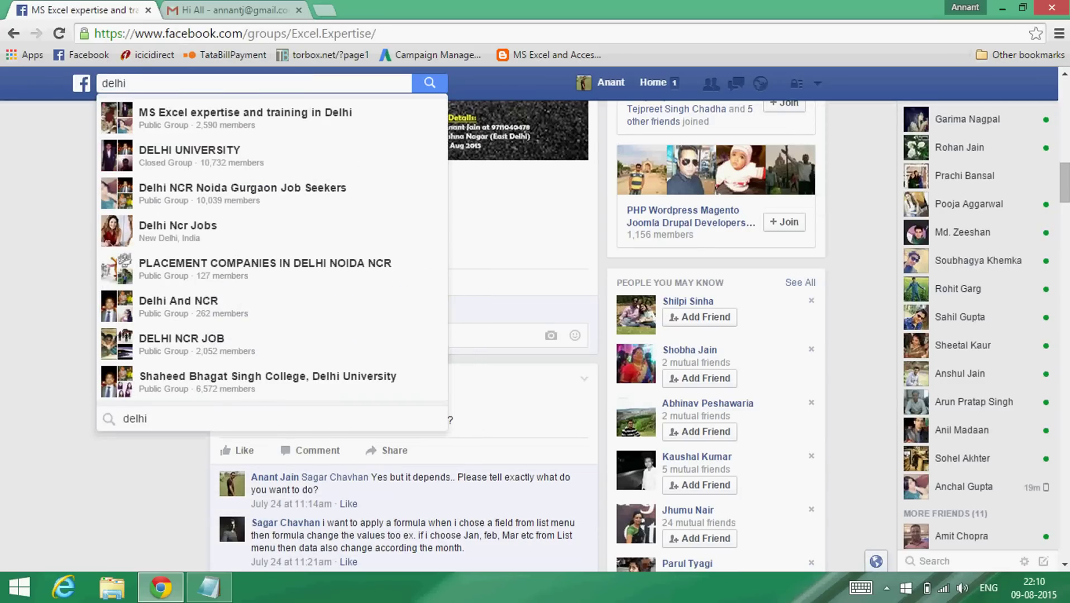
key("Return")
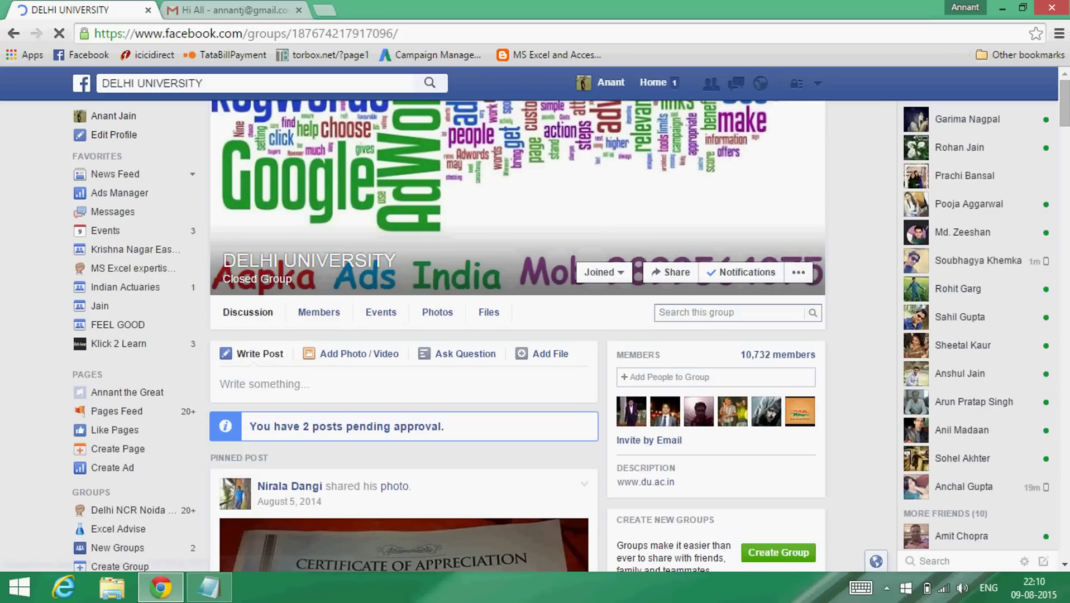
left_click(346, 426)
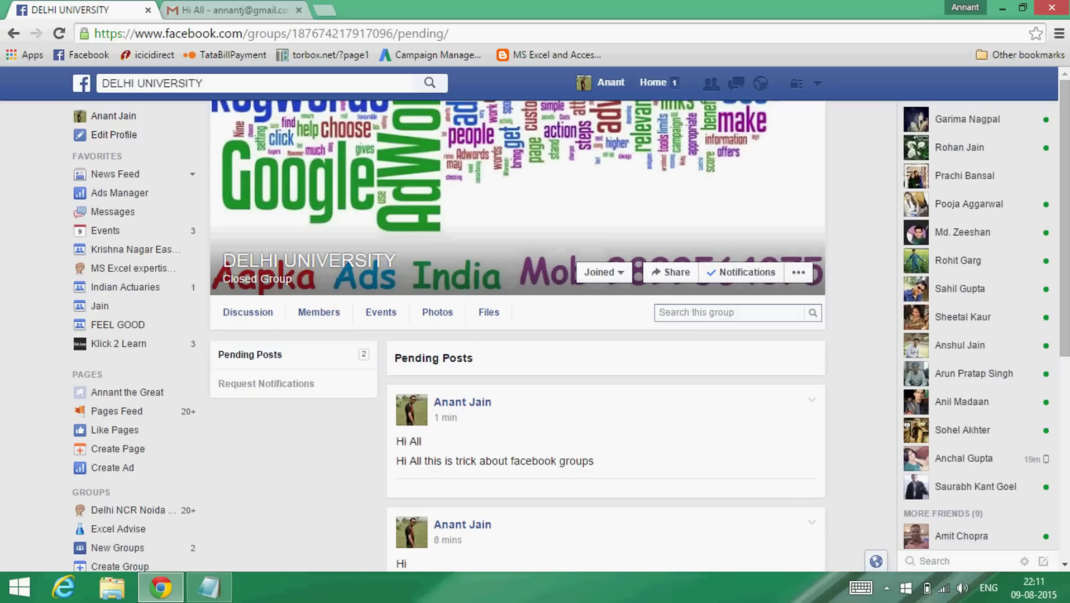
Switch to the Gmail tab showing the sent 'Hi All' thread to both group addresses.
key("ctrl+Tab")
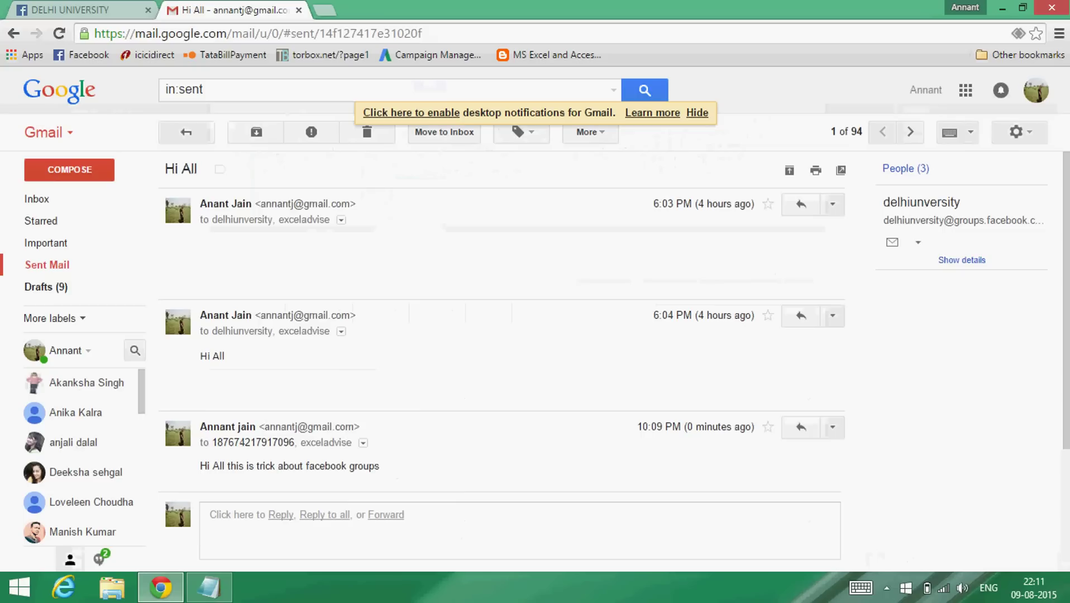